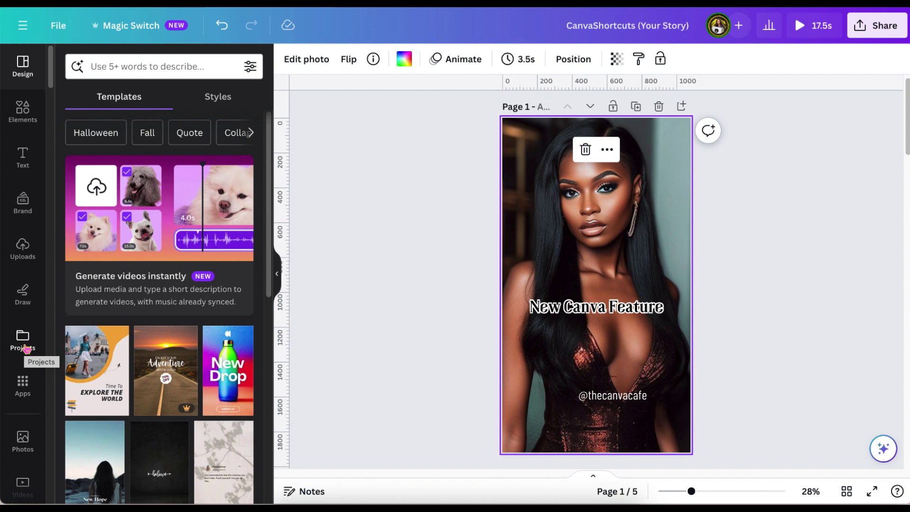
Separate the woman from the photo background with Magic Grab and shift her toward the page's right edge.
left_click(311, 62)
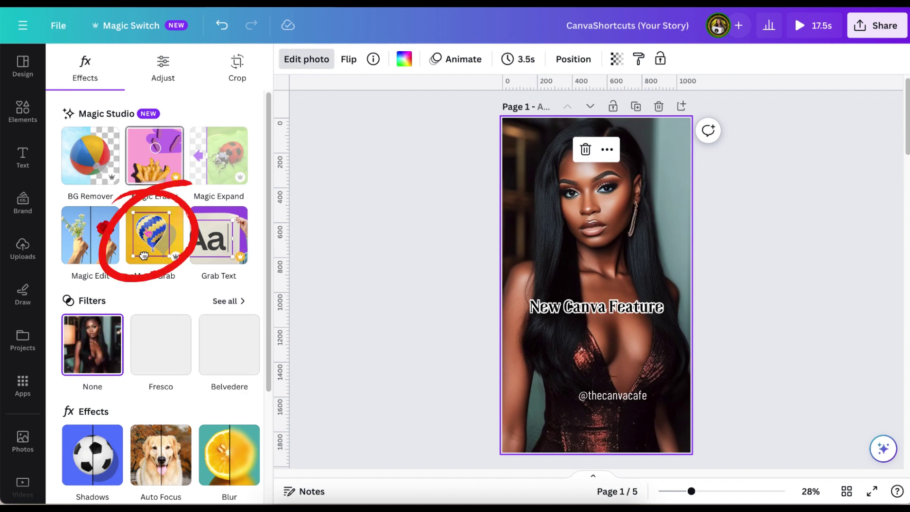
left_click(149, 241)
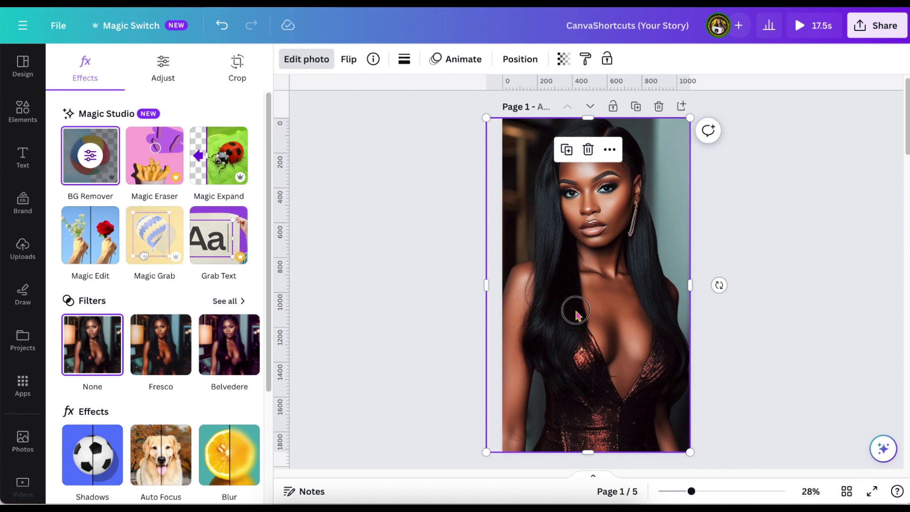
left_click_drag(577, 314, 599, 307)
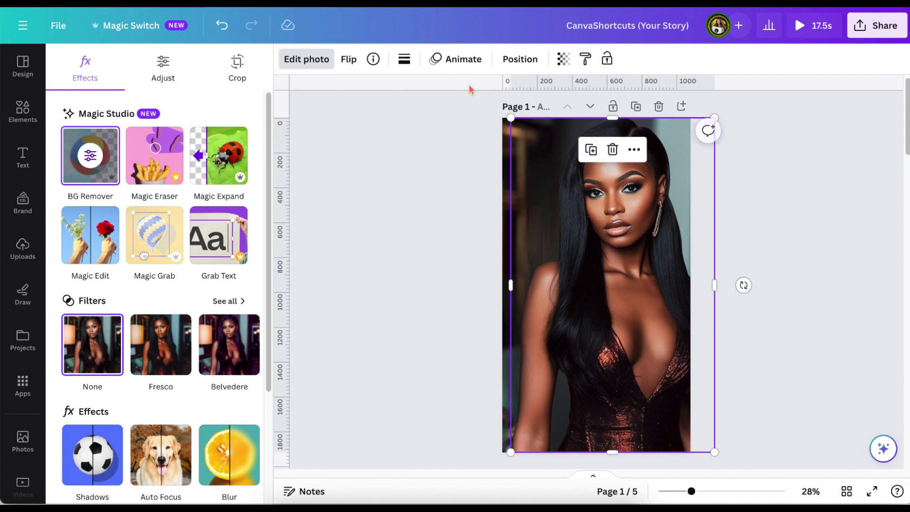
Flip the grabbed woman horizontally and nudge her slightly further right on the page.
left_click(350, 60)
left_click(362, 94)
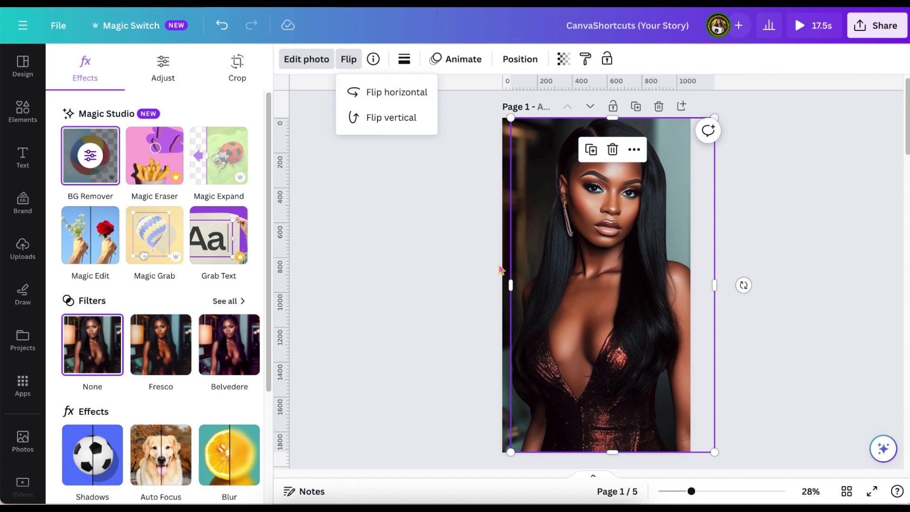
left_click(620, 283)
left_click_drag(616, 280, 627, 279)
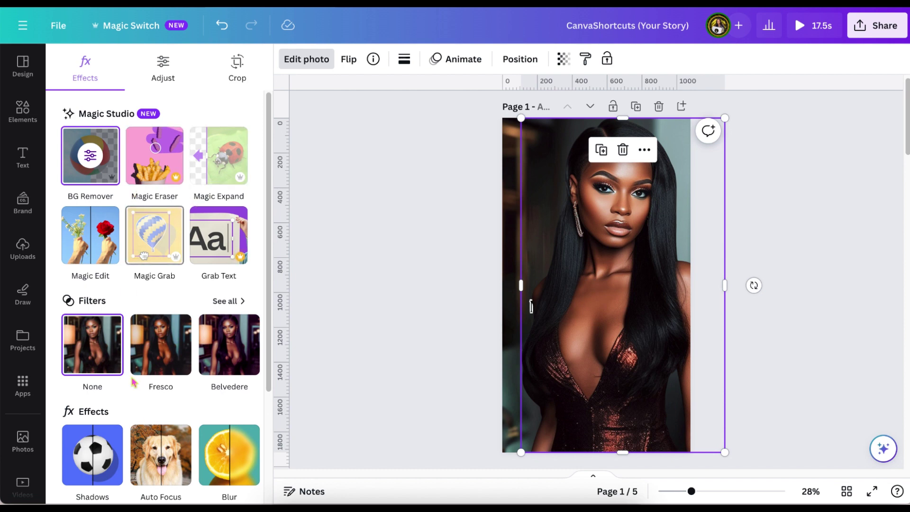
Add a Drop shadow to the grabbed woman with its angle set to 23.
left_click(95, 463)
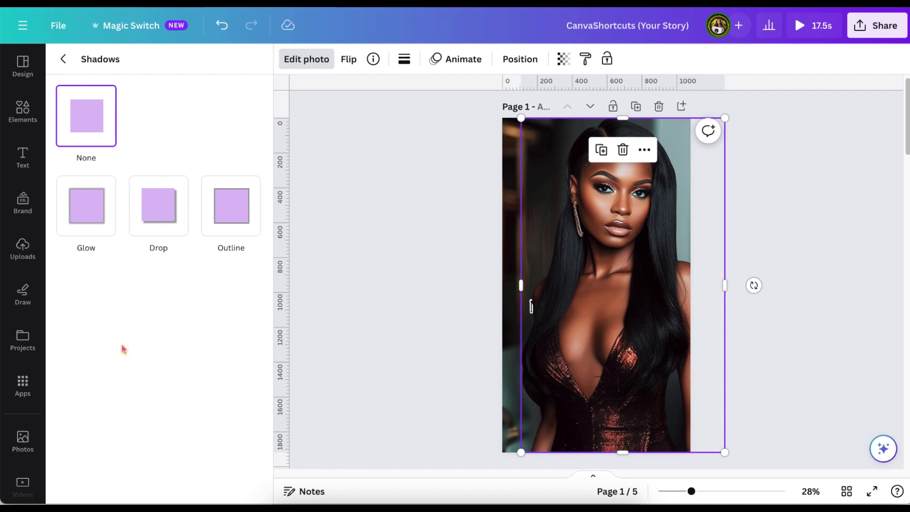
left_click(168, 214)
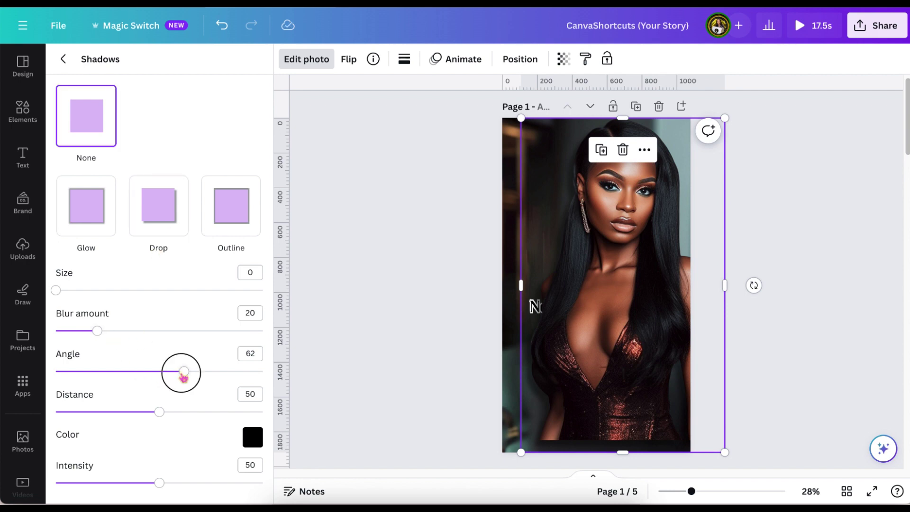
left_click_drag(184, 373, 104, 373)
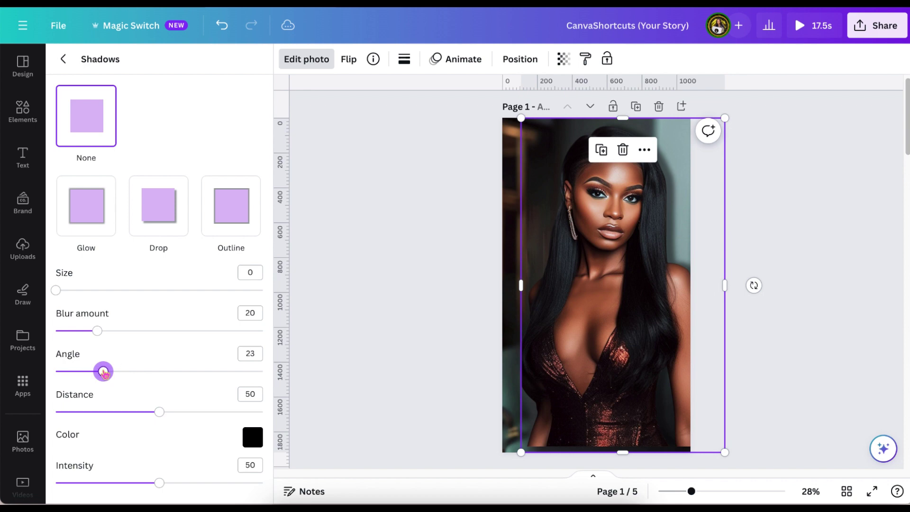
left_click(358, 357)
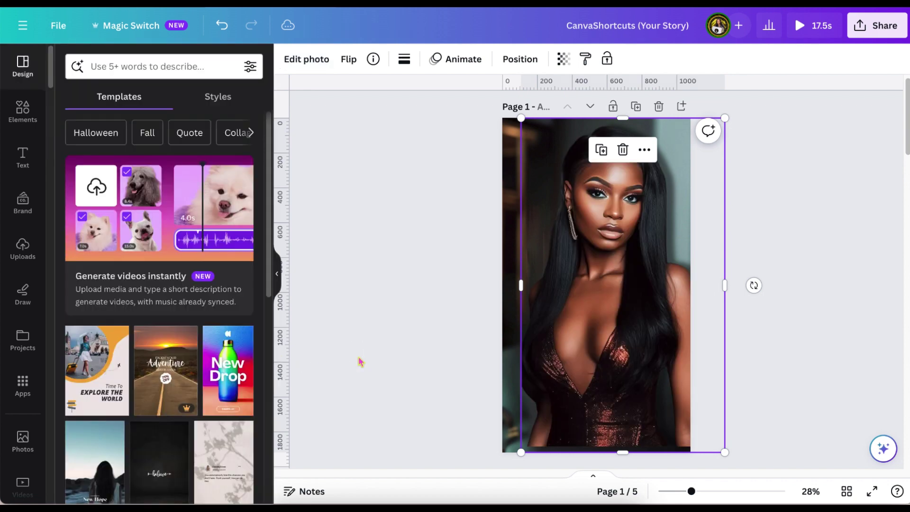
Move the grabbed woman straight down to a Y position of about 72 px.
left_click(412, 353)
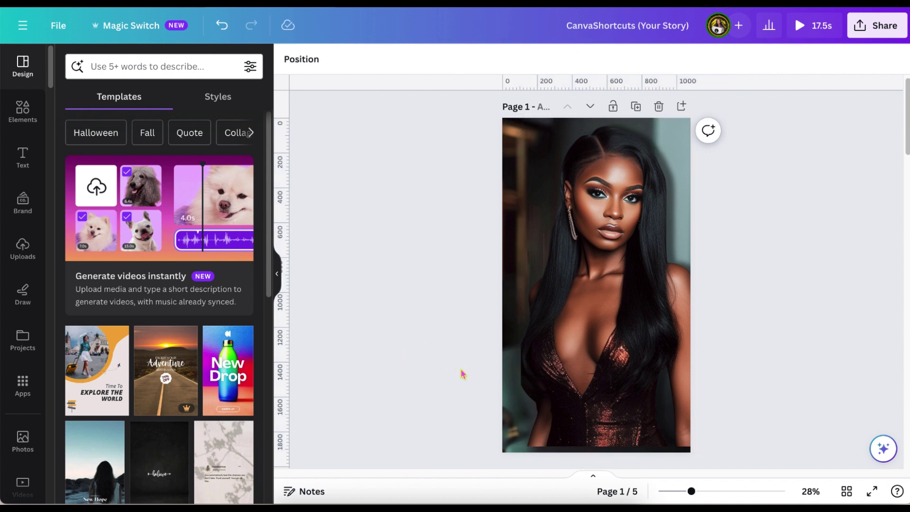
left_click(600, 366)
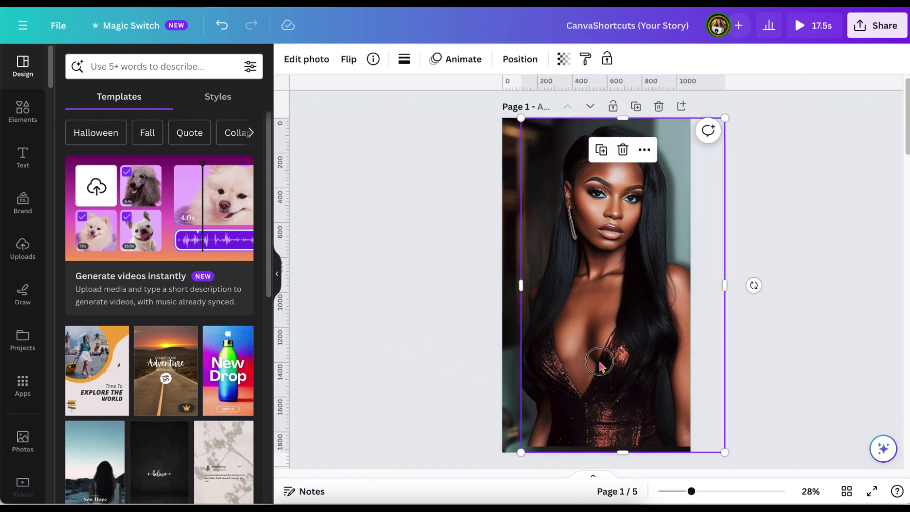
left_click_drag(599, 368, 600, 374)
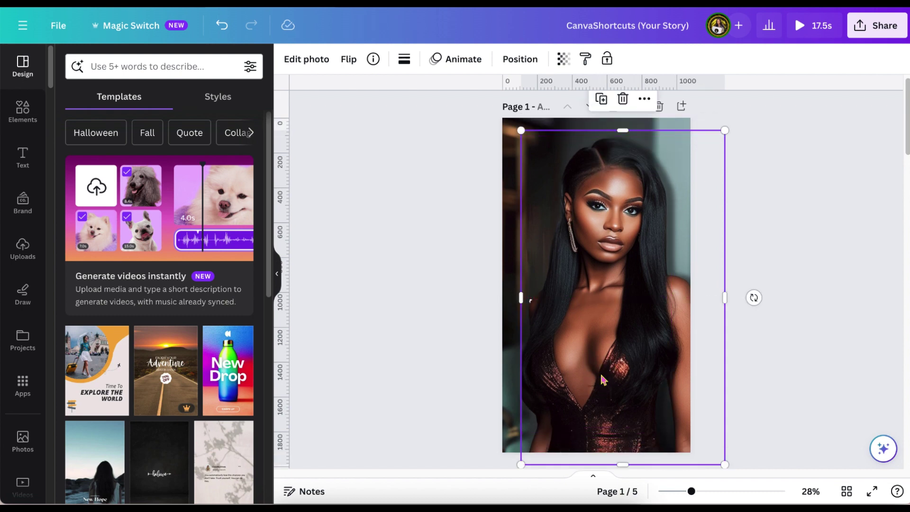
left_click(420, 331)
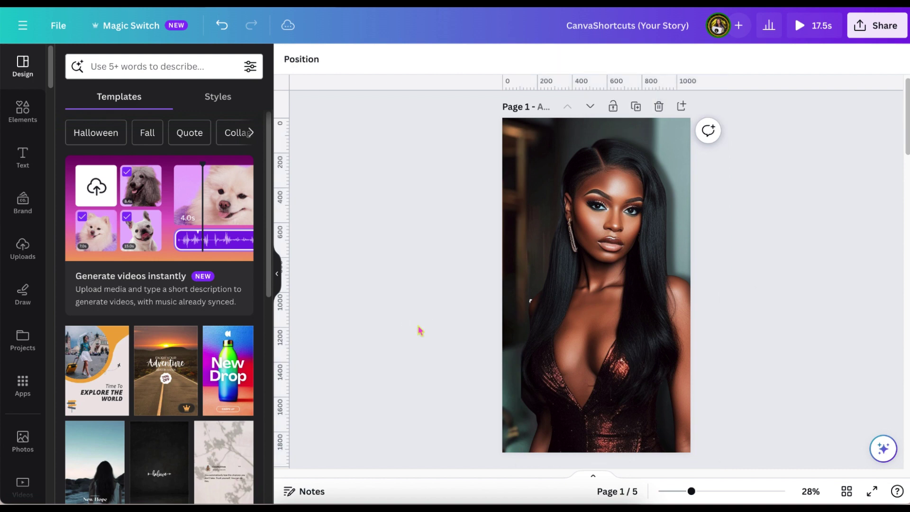
Send the grabbed woman to the back, behind the text on the page.
left_click(607, 331)
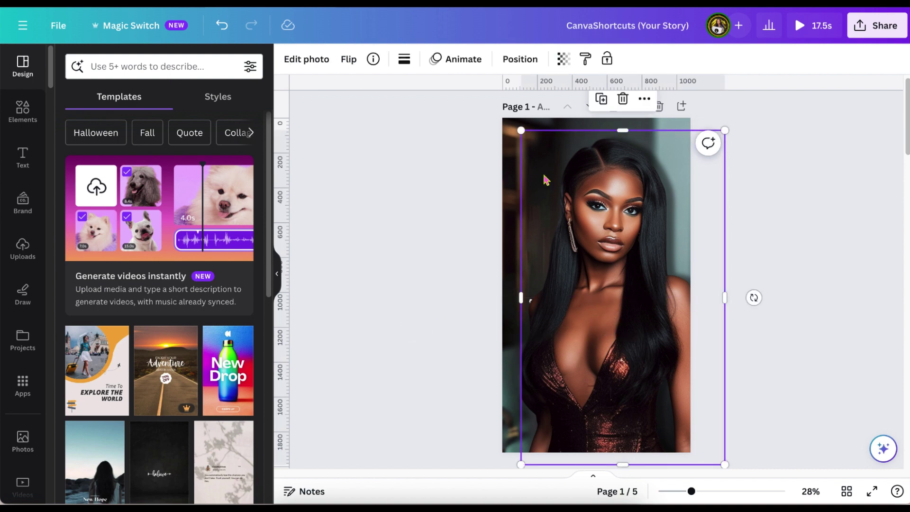
left_click(521, 59)
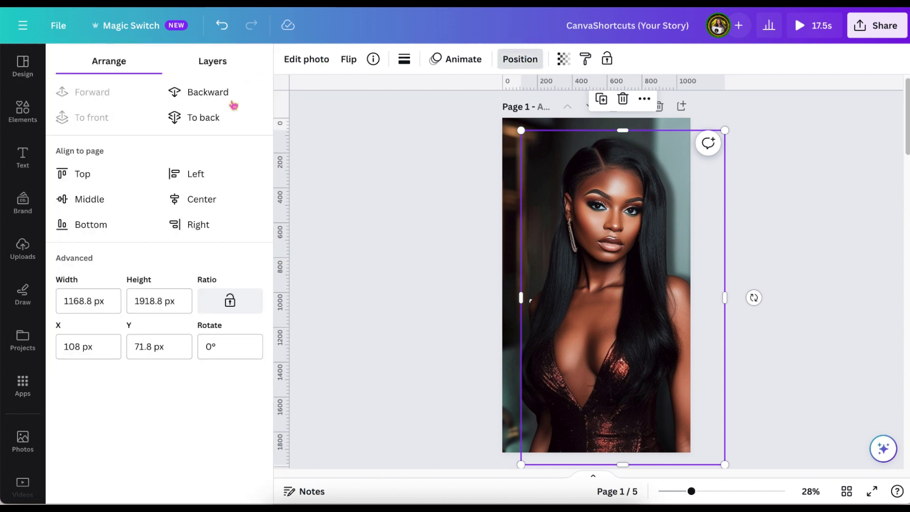
left_click(216, 118)
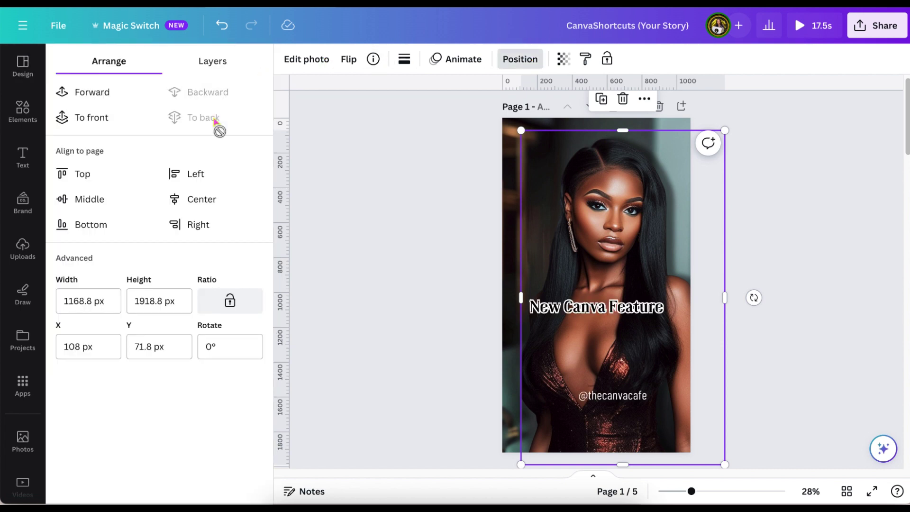
left_click(400, 194)
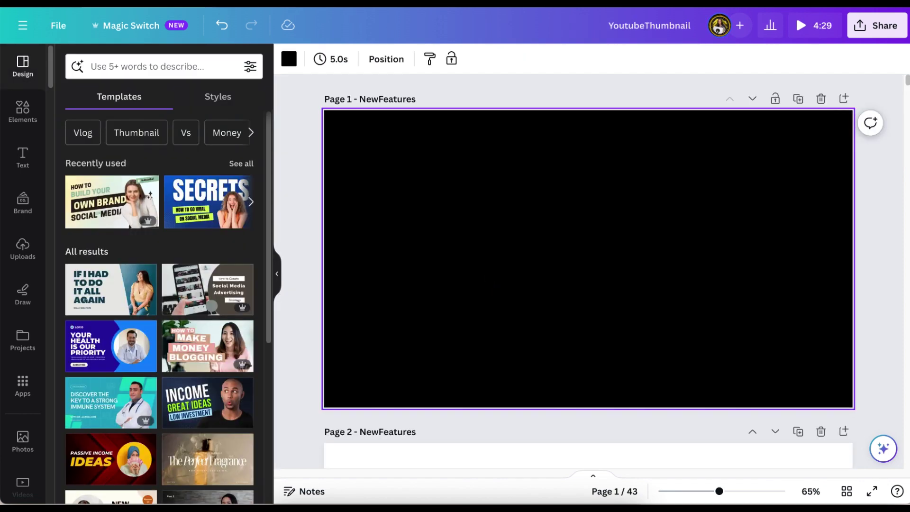
Add the text "Sale" with a capital S to the black thumbnail page and enlarge it to about size 296.
type("tsale")
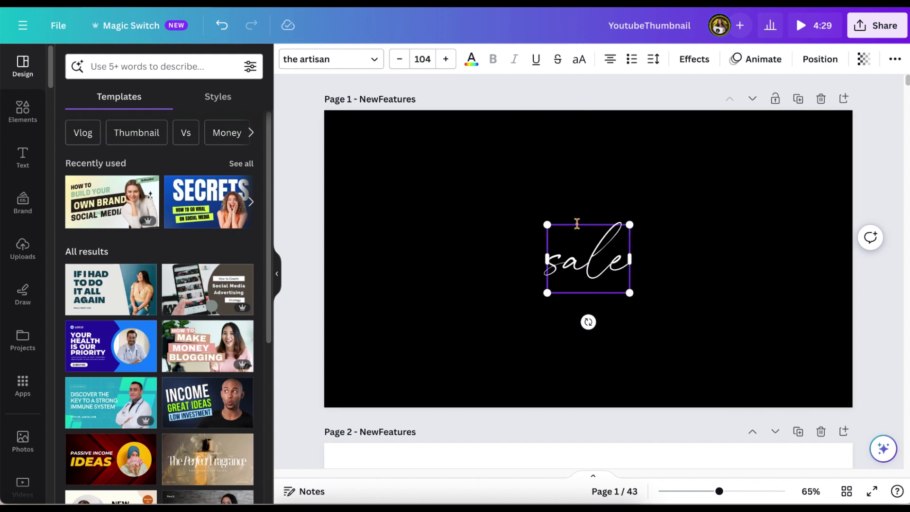
left_click_drag(548, 224, 425, 123)
left_click_drag(549, 225, 532, 259)
left_click(445, 247)
key("BackSpace")
type("S")
left_click_drag(643, 330, 694, 368)
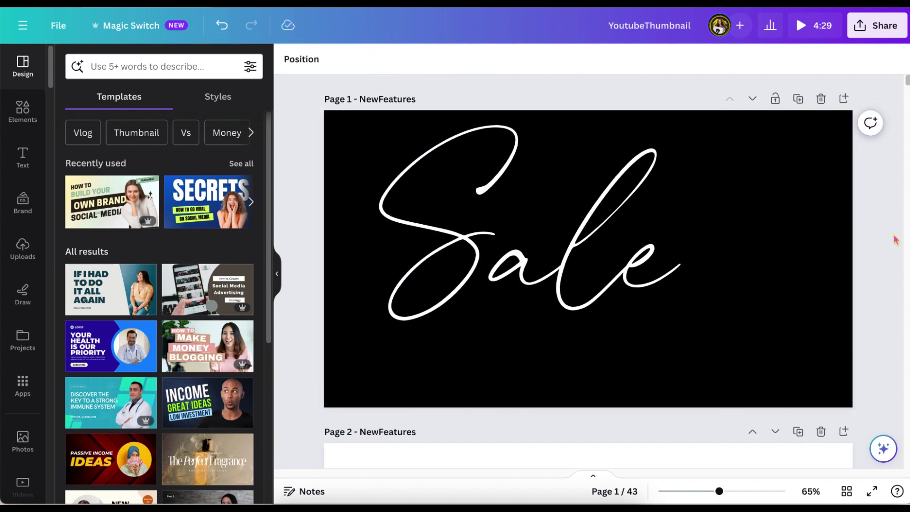
Open the Magic Morph app and morph the "Sale" text with the description "silver gradient".
left_click(22, 388)
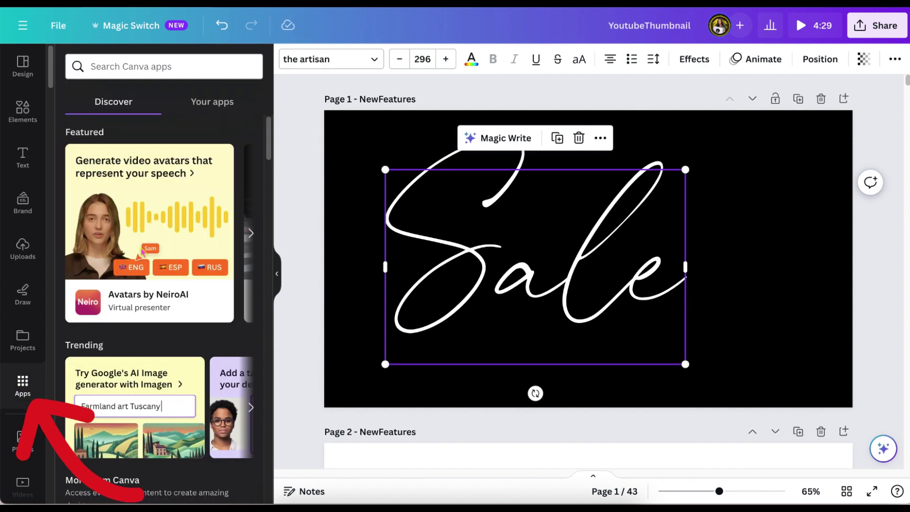
left_click(166, 235)
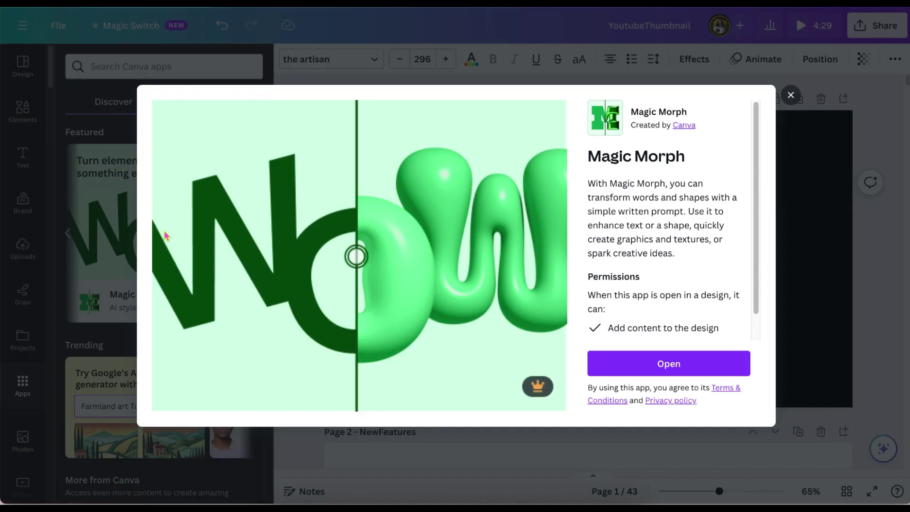
left_click(636, 361)
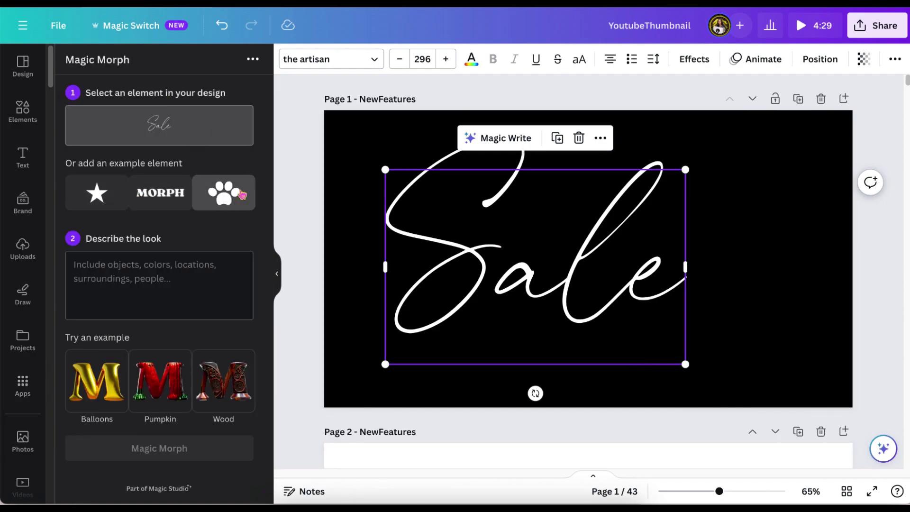
left_click(149, 278)
type("silver gradient")
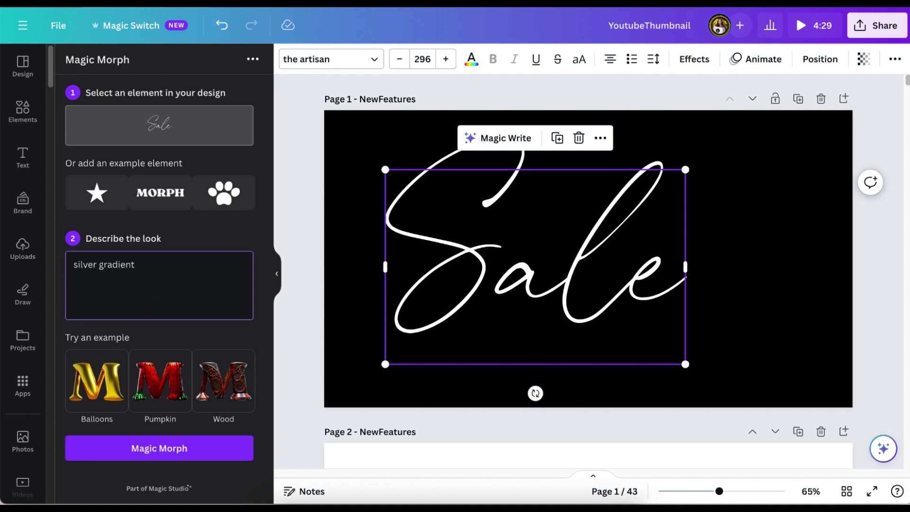
left_click(175, 451)
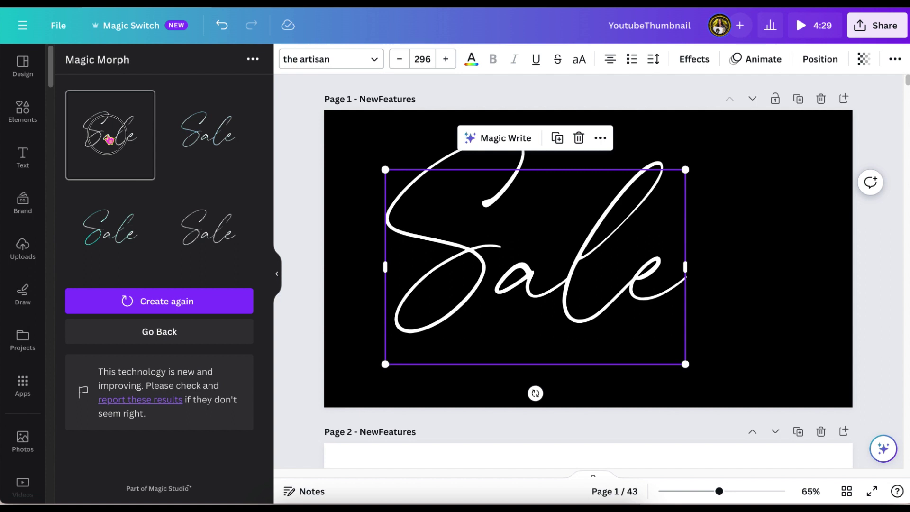
Place the first morphed "Sale" result on the page's right side and shrink the original text into the upper-left corner.
left_click(108, 139)
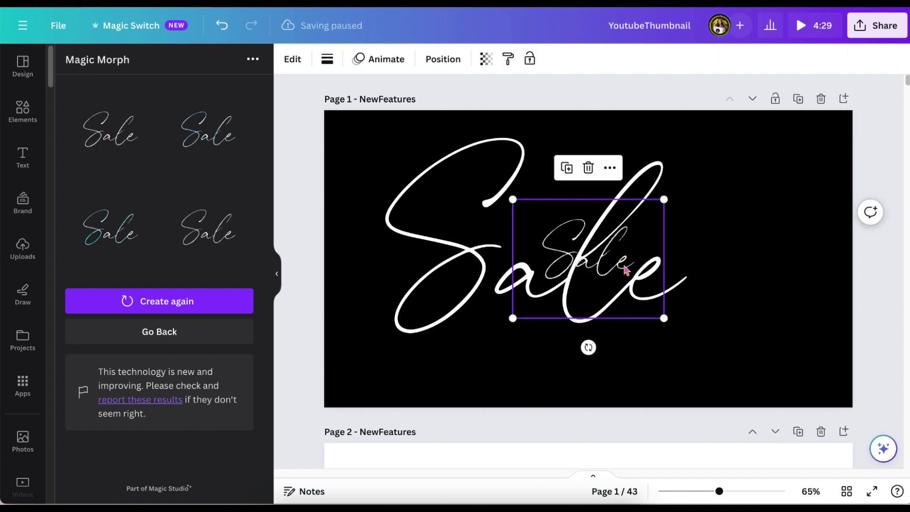
left_click_drag(625, 269, 784, 217)
left_click_drag(567, 275, 482, 221)
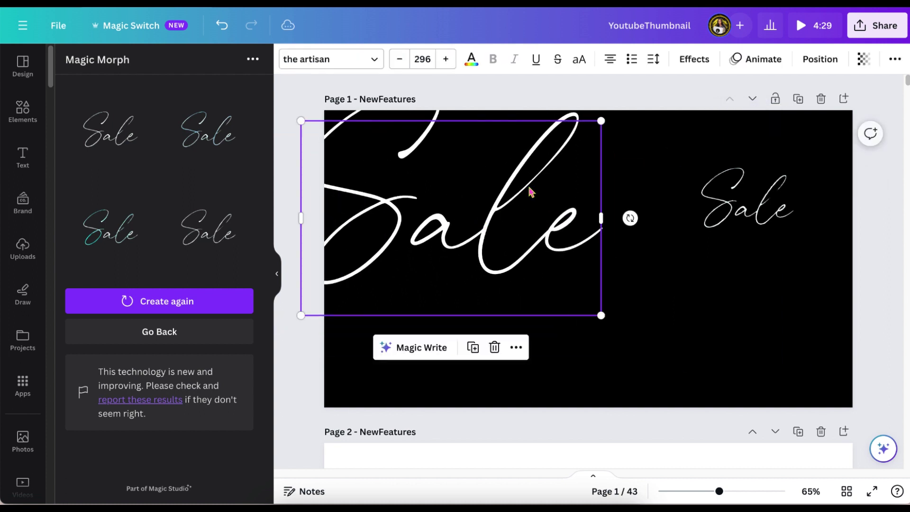
left_click_drag(601, 122, 445, 222)
left_click_drag(410, 295, 434, 184)
Enlarge the morphed "Sale" graphic to inspect its silver look, and delete it from the page.
left_click(739, 201)
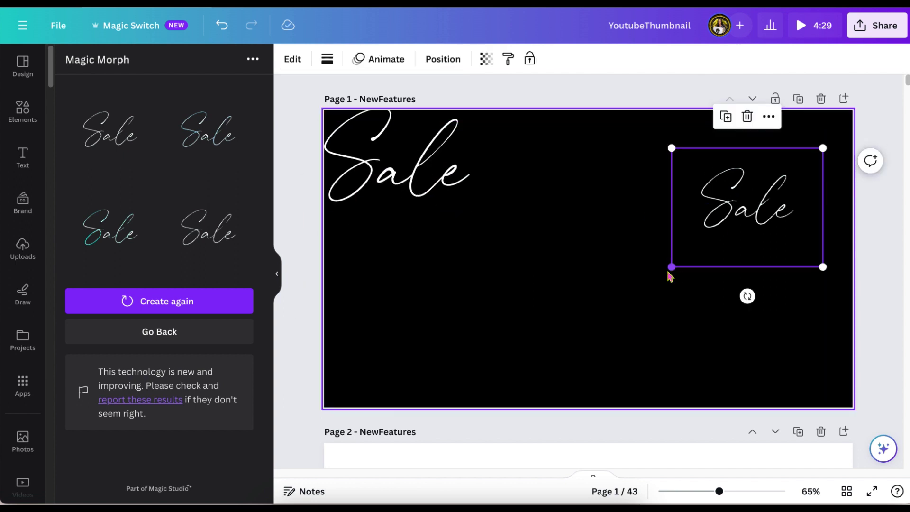
left_click_drag(672, 266, 469, 391)
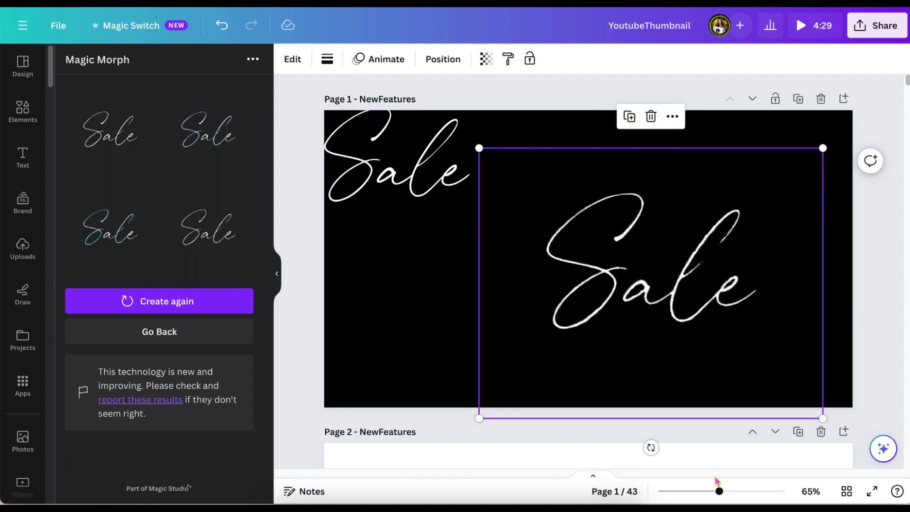
mouse_move(721, 494)
left_mouse_down()
mouse_move(733, 496)
mouse_move(714, 496)
left_mouse_up()
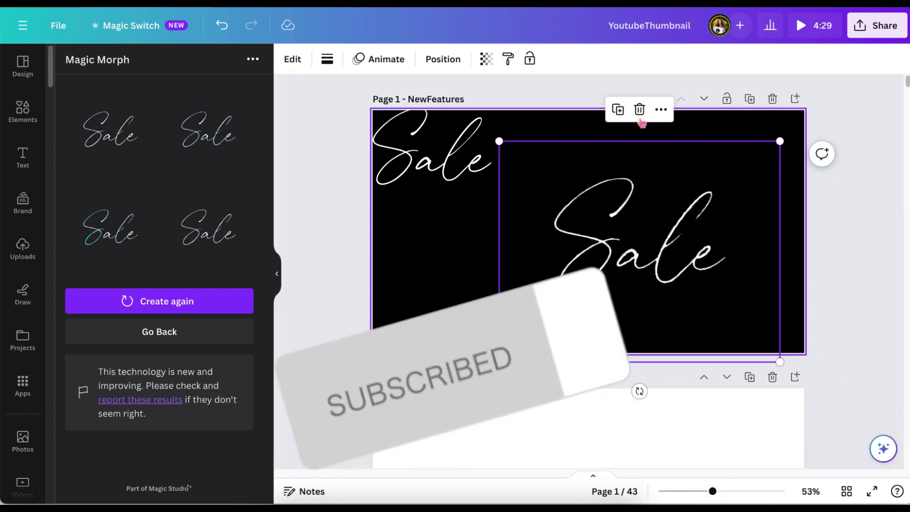
left_click(640, 110)
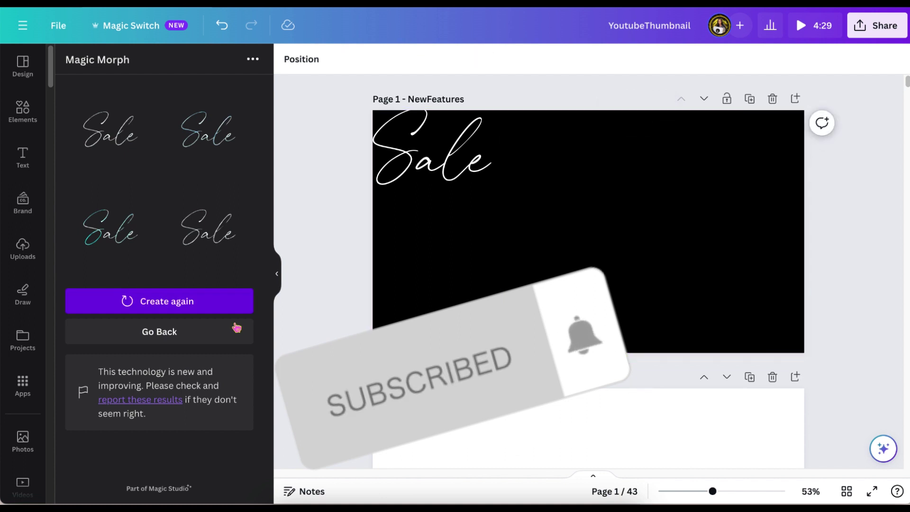
Go back to the Magic Morph settings and replace the look description with "gold color".
left_click(187, 331)
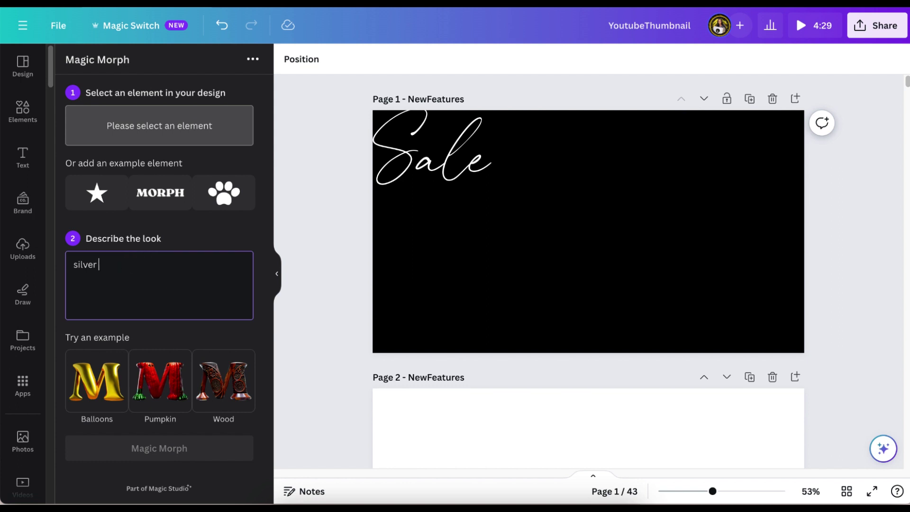
key("BackSpace")
key("BackSpace")
key("BackSpace")
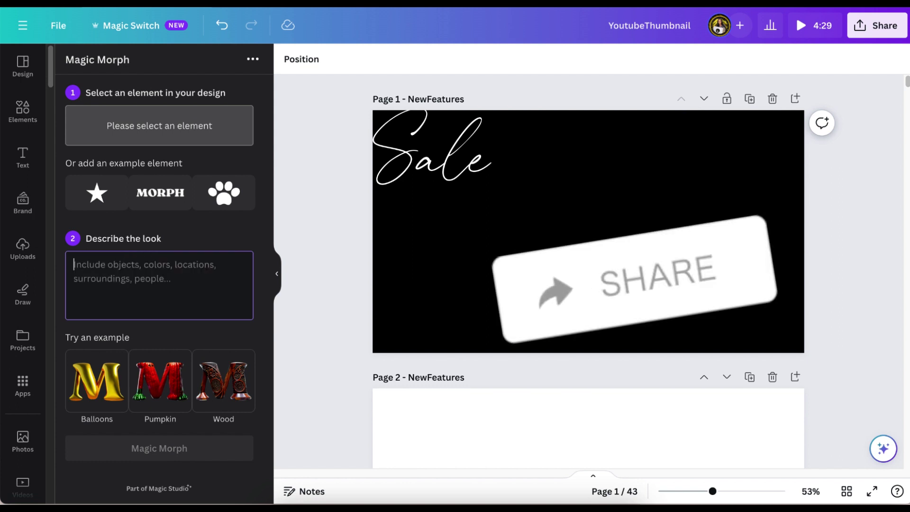
type("gol")
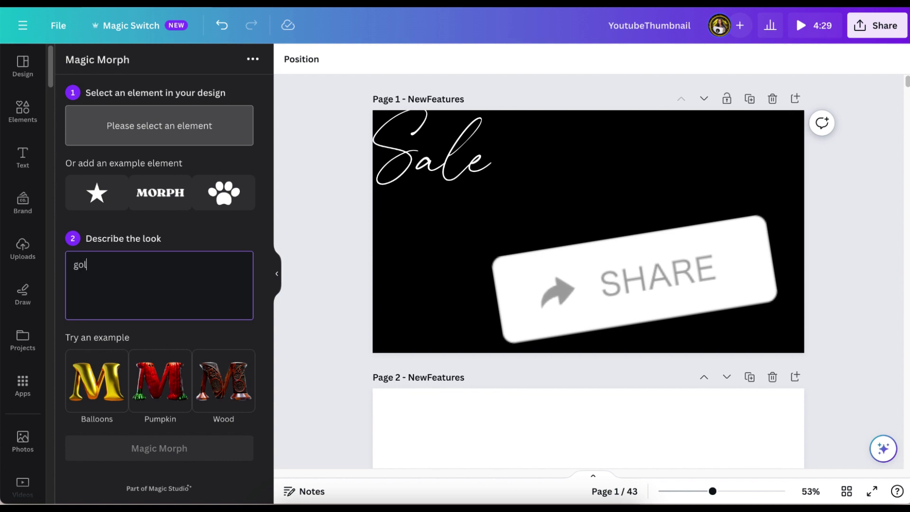
type("d col")
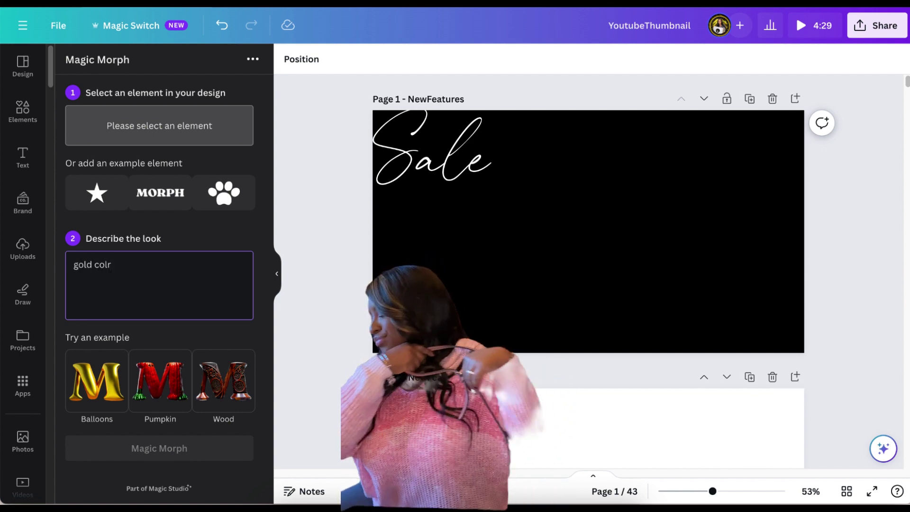
type("or")
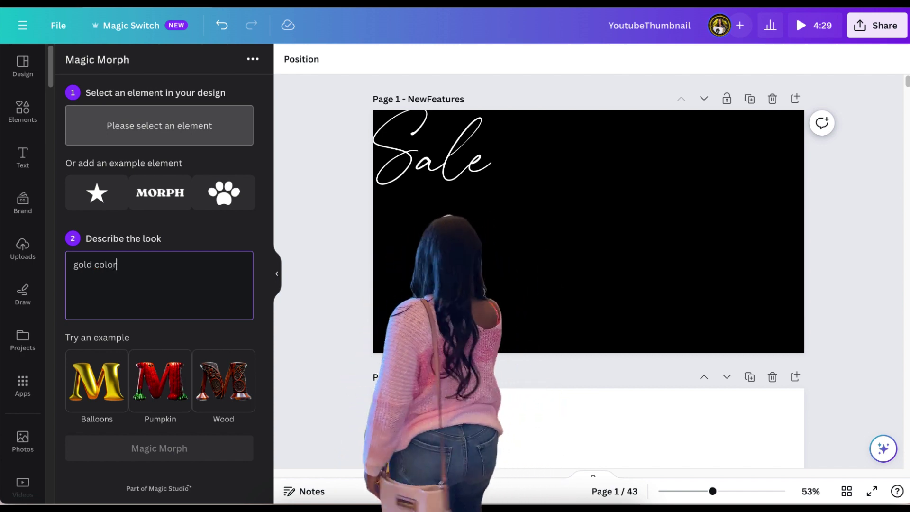
Choose the white "Sale" text as the element to restyle and generate its Magic Morph results.
left_click(152, 447)
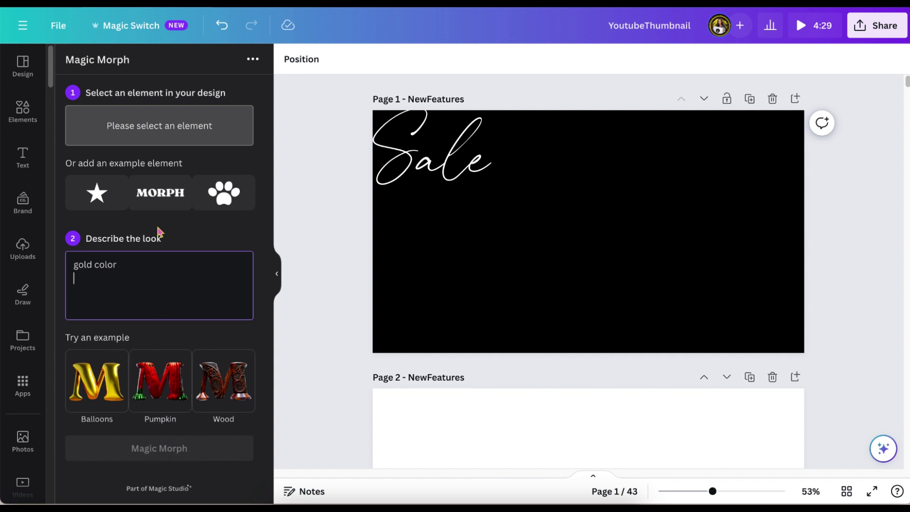
left_click(406, 159)
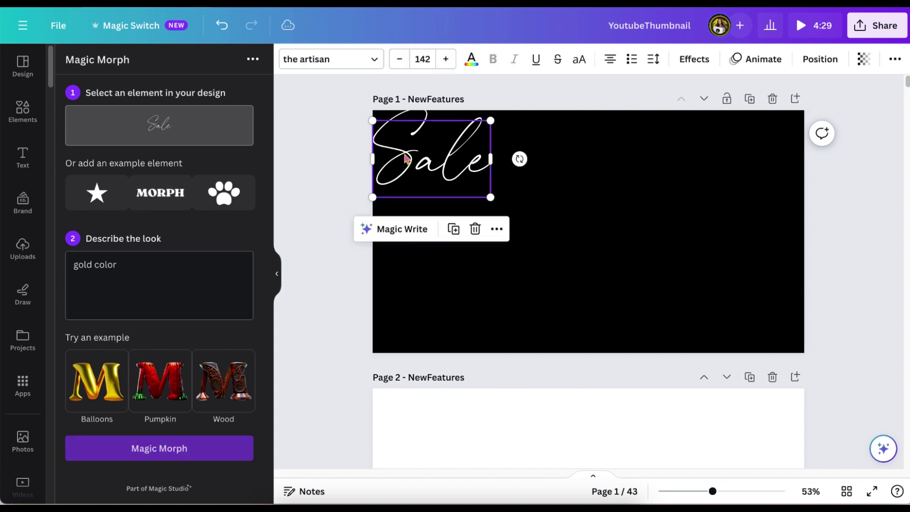
left_click(206, 458)
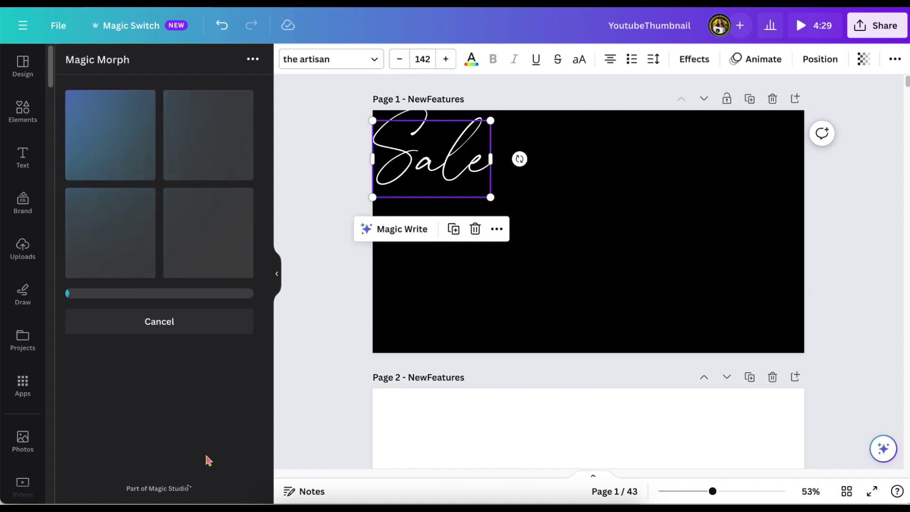
Enlarge the thin gold "Sale" graphic on the black page to inspect its look up close.
left_click_drag(713, 491, 726, 491)
left_click_drag(690, 280, 809, 372)
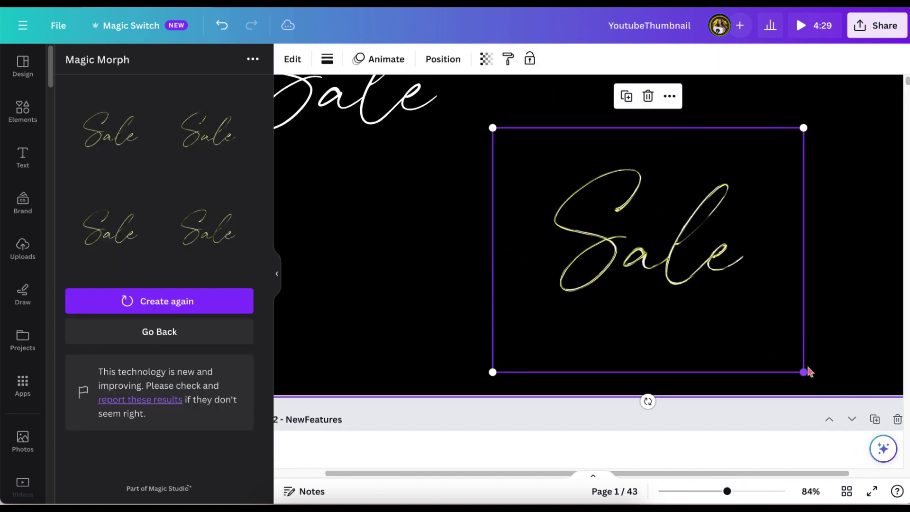
left_click_drag(727, 491, 711, 492)
Try Gill Sans Display on the white "Sale" text, and set its font to Feeling Passionate.
left_click(440, 154)
left_click(162, 331)
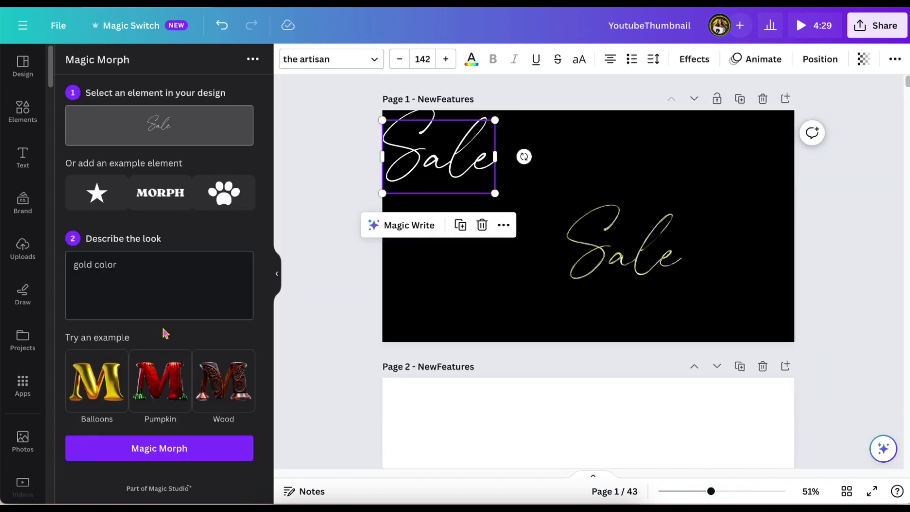
left_click(372, 59)
left_click(157, 346)
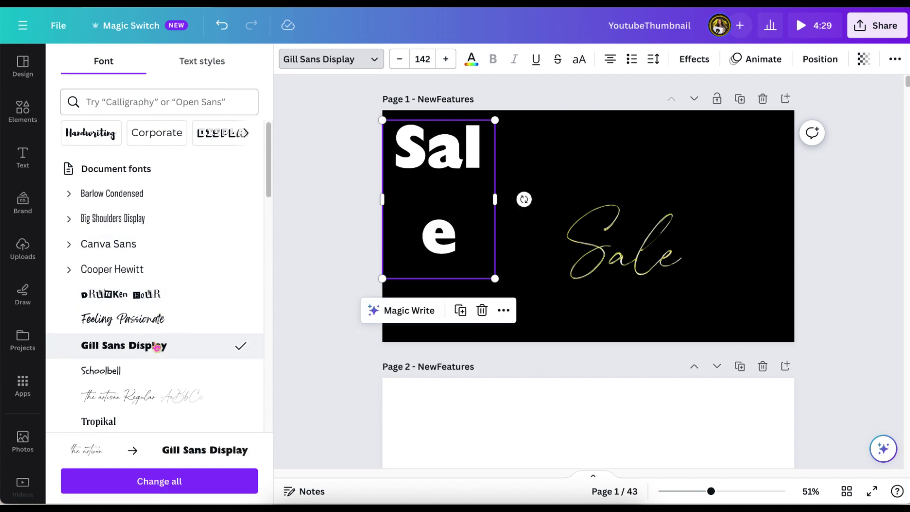
left_click(122, 318)
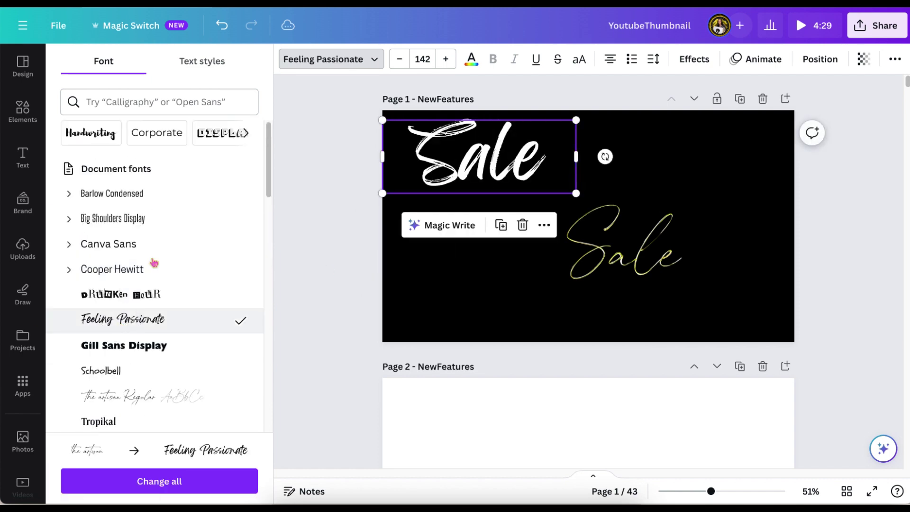
left_click(332, 59)
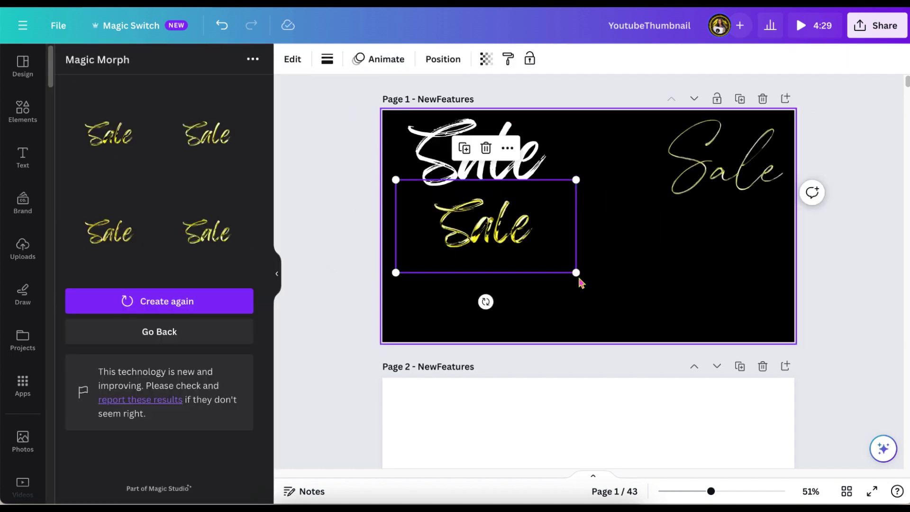
Enlarge the brush-style gold "Sale" graphic below the white text to about 889 by 457.
left_click_drag(578, 275, 684, 331)
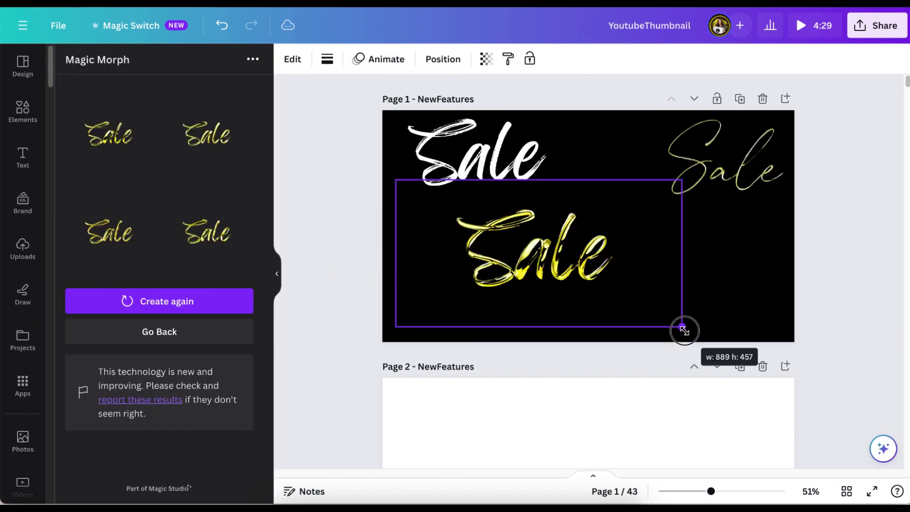
mouse_move(712, 491)
left_mouse_down()
mouse_move(746, 490)
mouse_move(717, 491)
left_mouse_up()
left_click(279, 273)
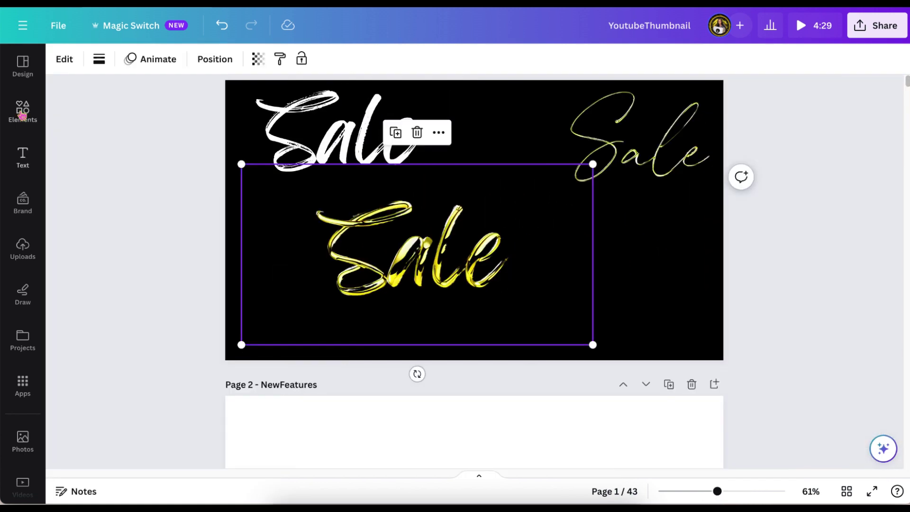
Try a recently used horizontal gold light flare, shrunk and tilted over the S of the gold "Sale" graphic, and delete it.
left_click(23, 111)
left_click(110, 129)
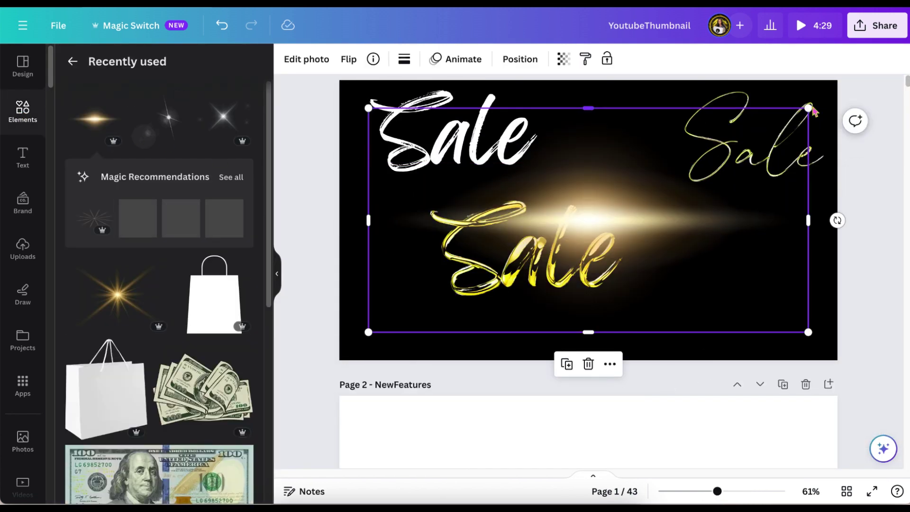
left_click_drag(809, 109, 542, 246)
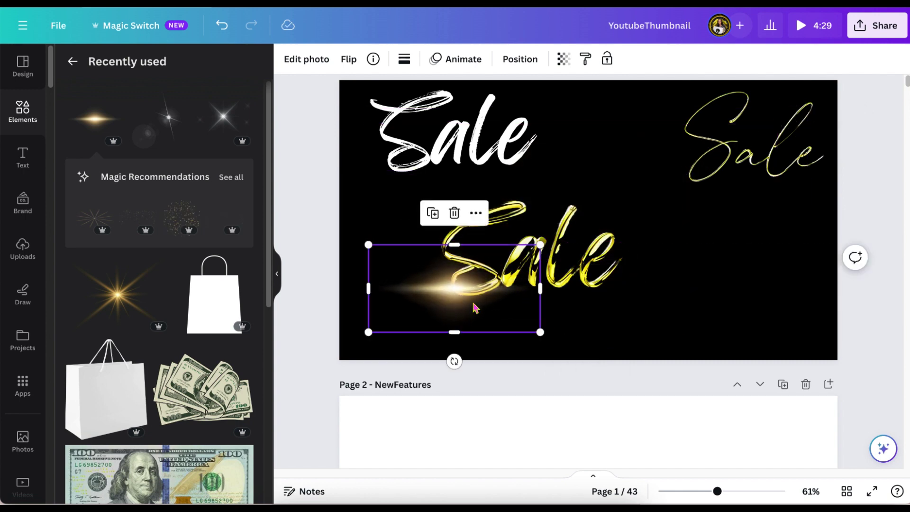
left_click_drag(482, 285, 468, 263)
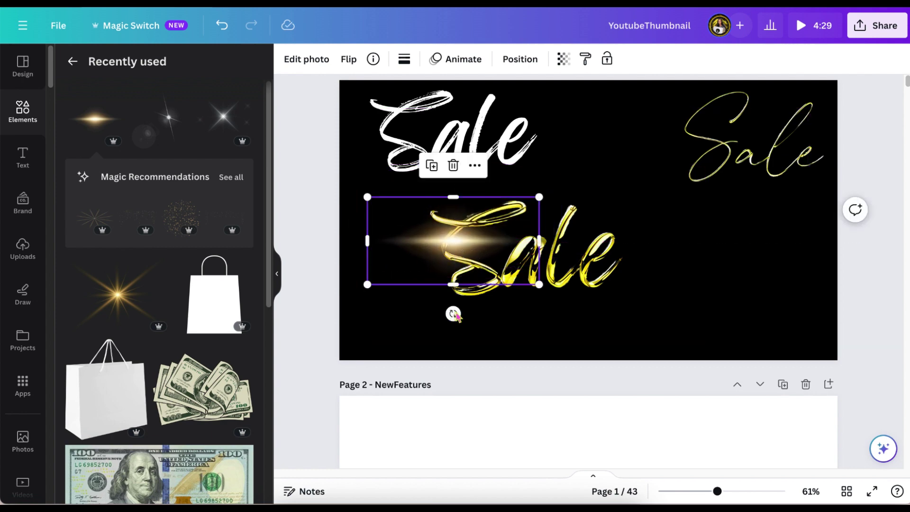
left_click_drag(453, 314, 509, 221)
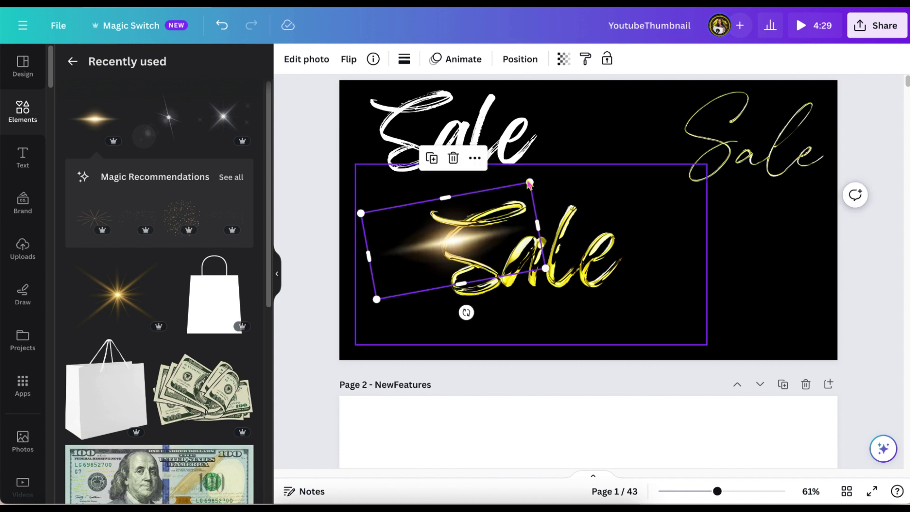
left_click_drag(531, 184, 506, 196)
left_click_drag(501, 201, 467, 230)
left_click_drag(430, 279, 452, 252)
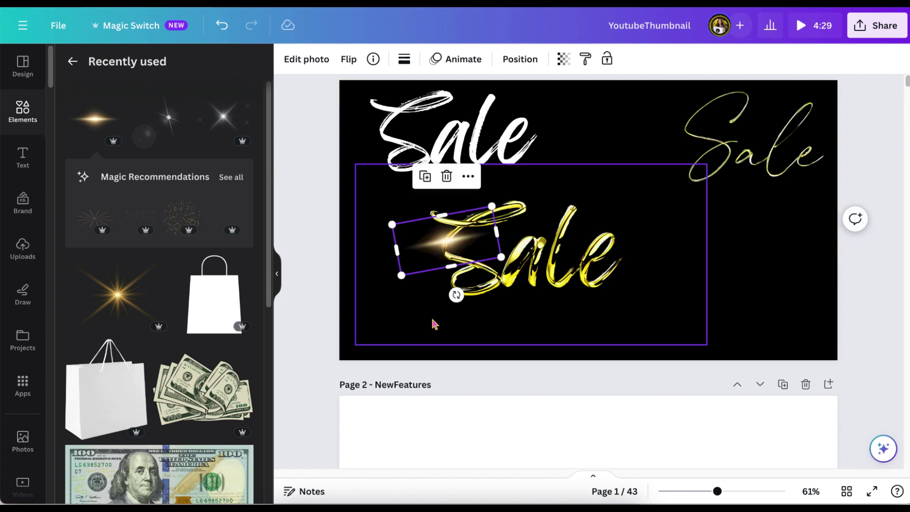
left_click(433, 321)
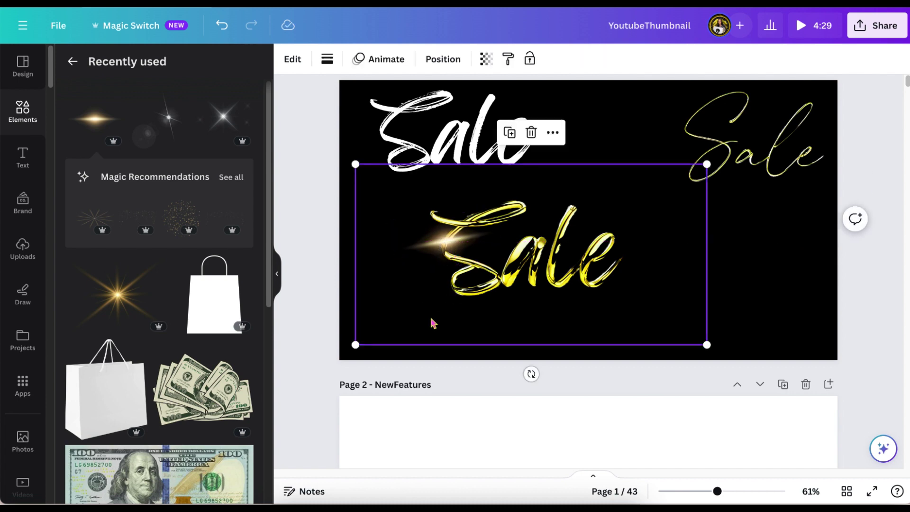
left_click(441, 258)
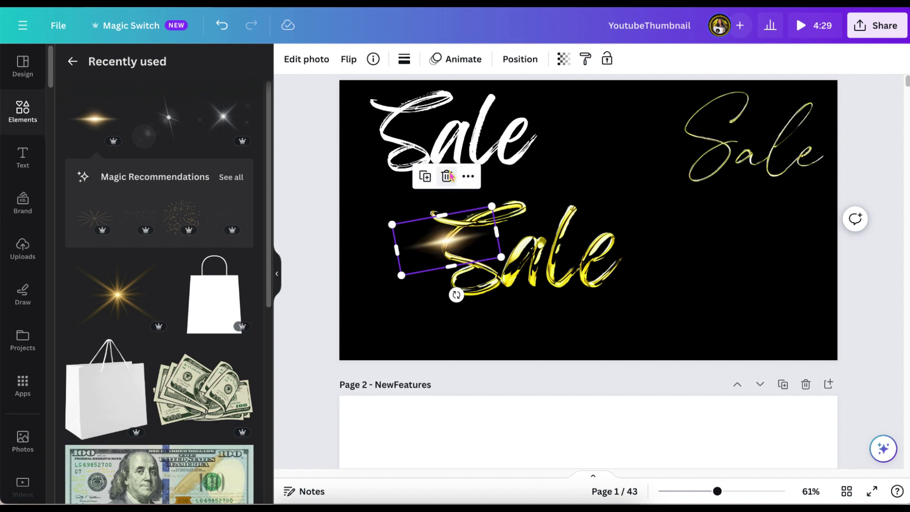
left_click(447, 175)
Add the recently used gold starburst, shrink it, and place it over the "e" of the brush-style gold "Sale" graphic.
left_click(121, 299)
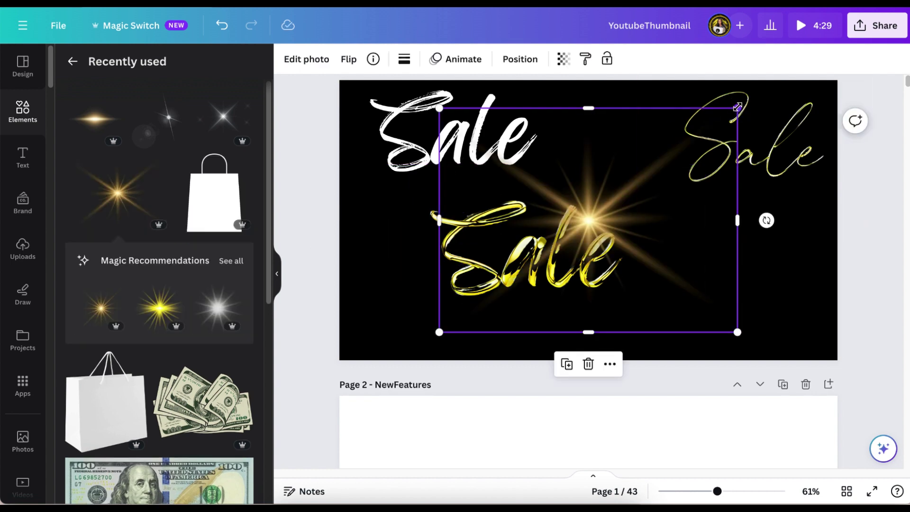
left_click_drag(737, 107, 597, 235)
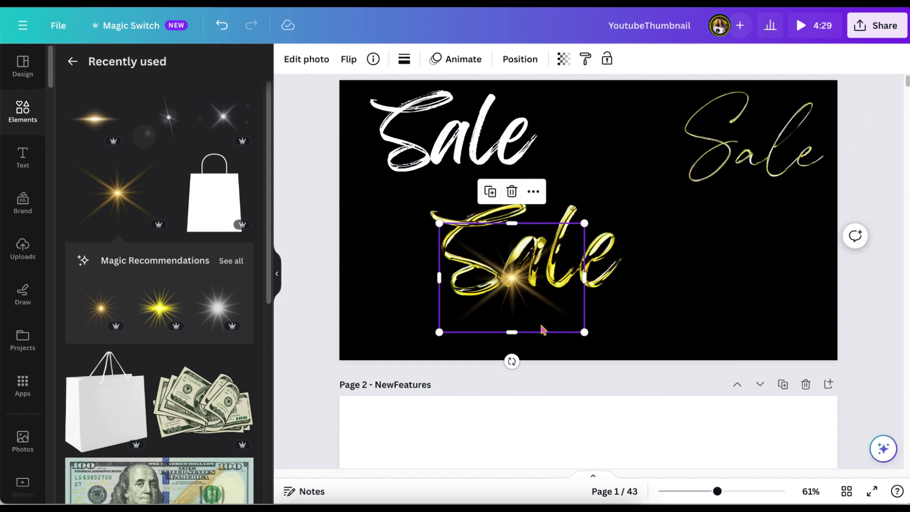
left_click_drag(529, 306, 609, 259)
left_click(735, 270)
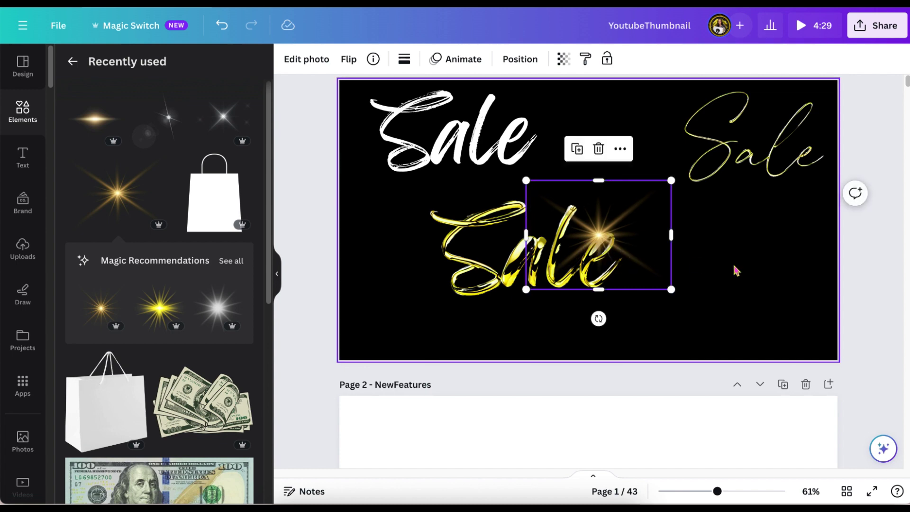
scroll(736, 271, "up", 1)
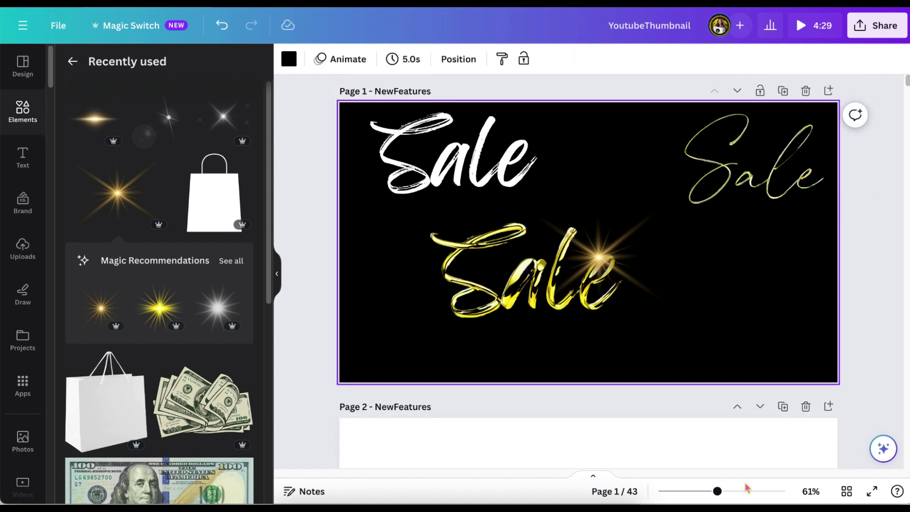
mouse_move(718, 492)
left_mouse_down()
mouse_move(728, 492)
mouse_move(716, 491)
left_mouse_up()
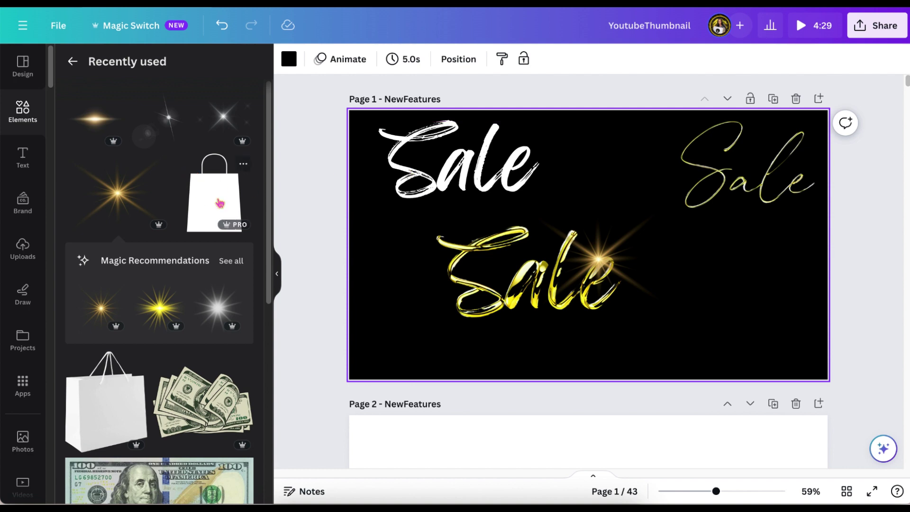
Add the shopping bag graphic, recolor it white, and move it below the thin gold "Sale" graphic.
left_click(220, 203)
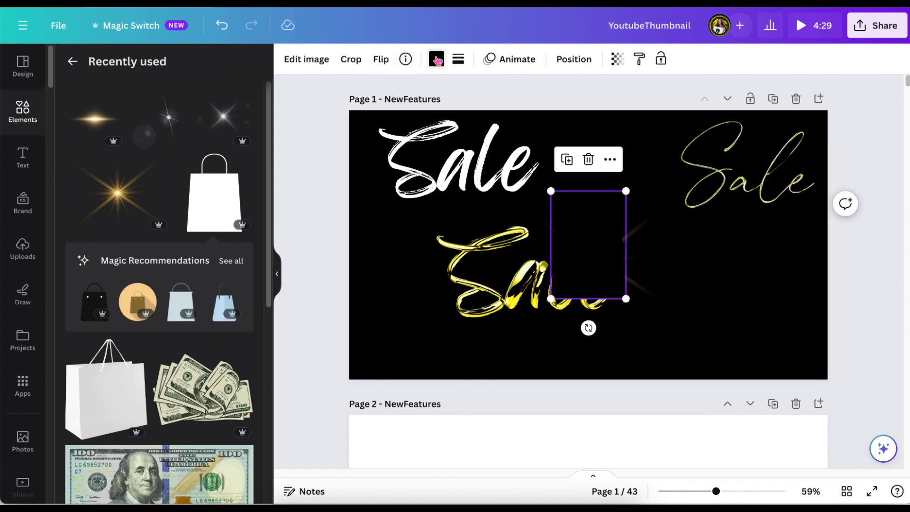
left_click(437, 59)
left_click(176, 238)
left_click_drag(590, 246, 734, 274)
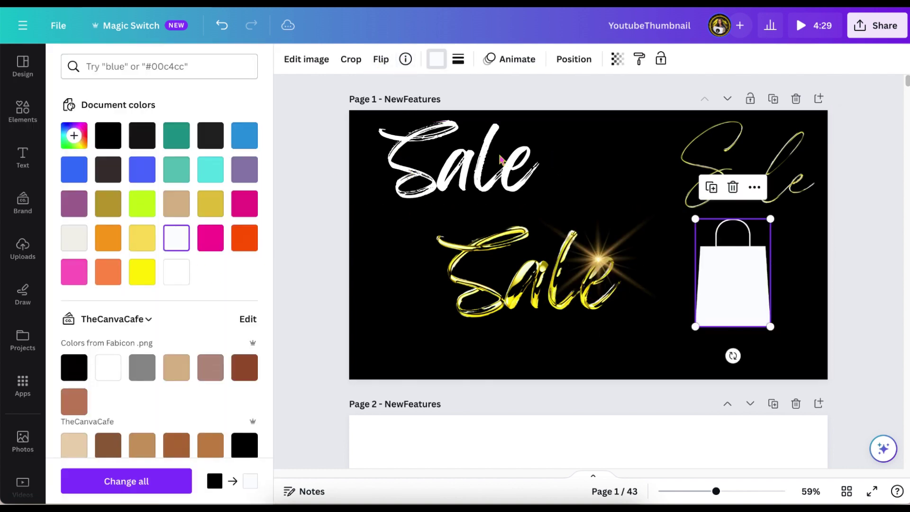
Morph the white shopping bag in Magic Morph with the description "gold color" and add the first result to the page.
left_click(24, 384)
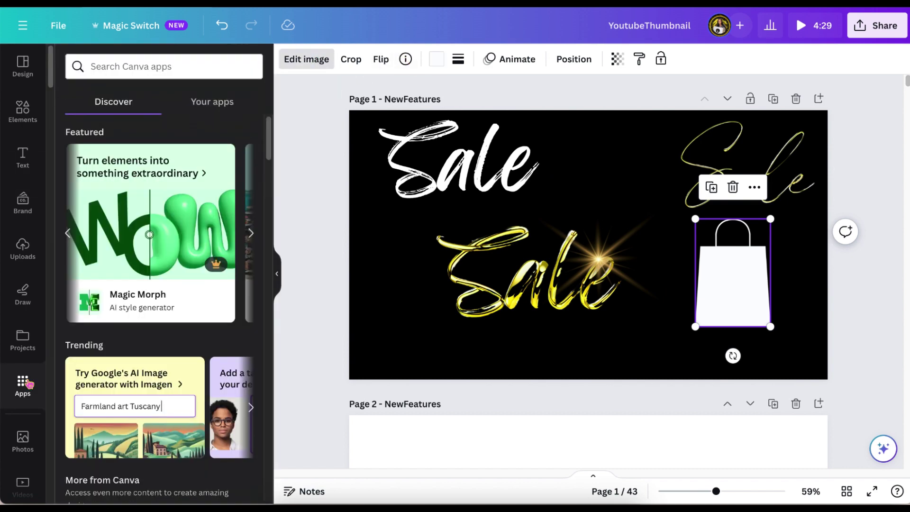
left_click(167, 210)
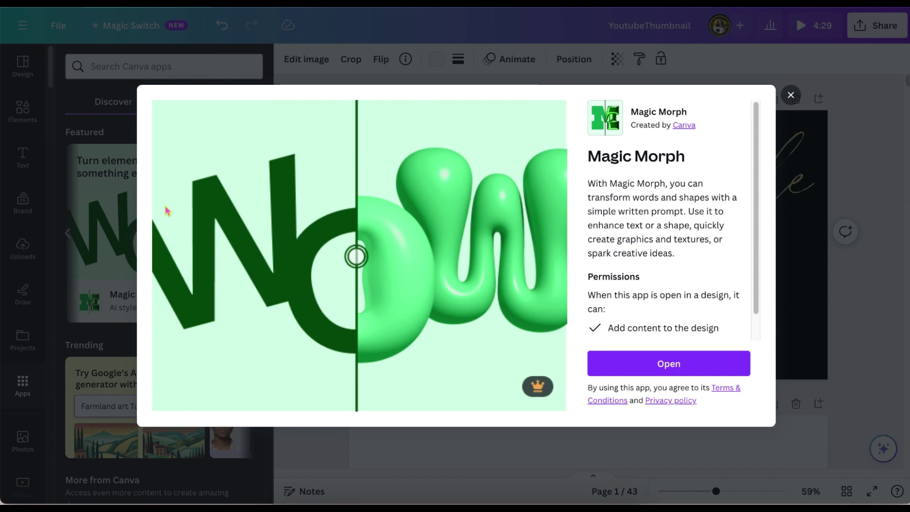
left_click(632, 367)
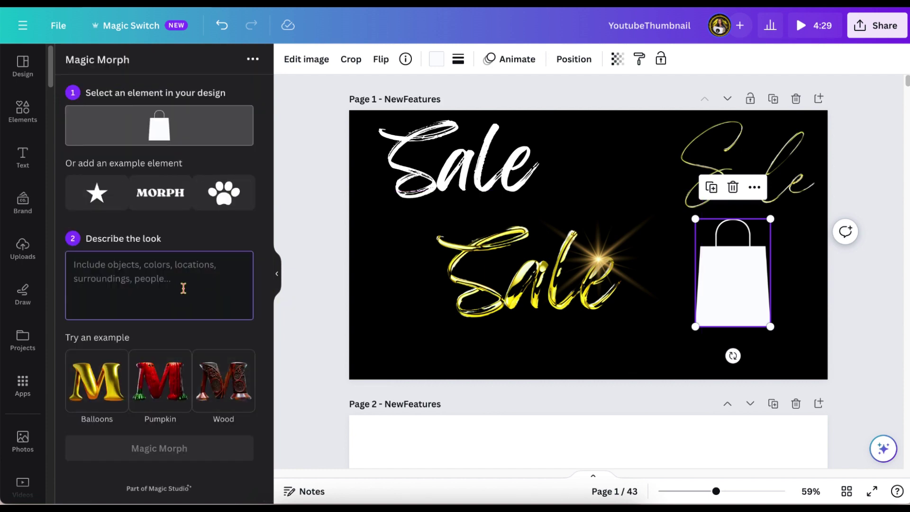
left_click(183, 289)
type("gold color")
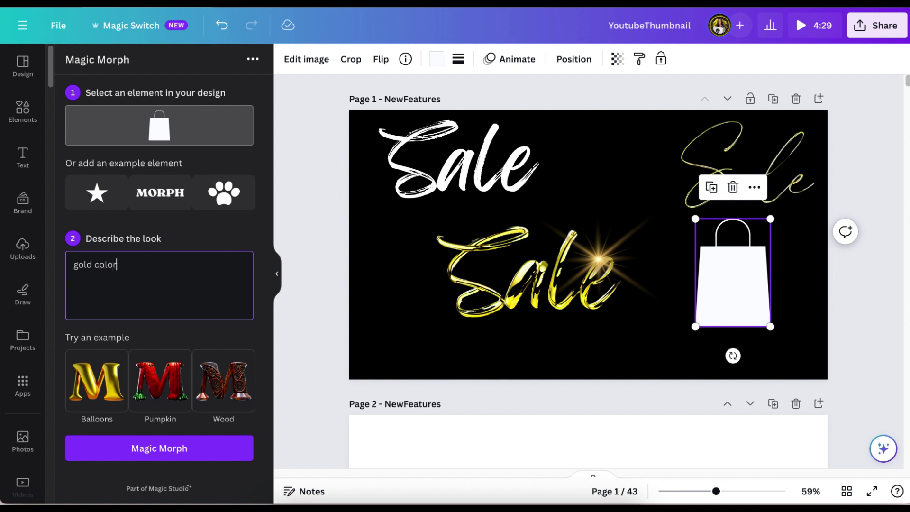
left_click(173, 453)
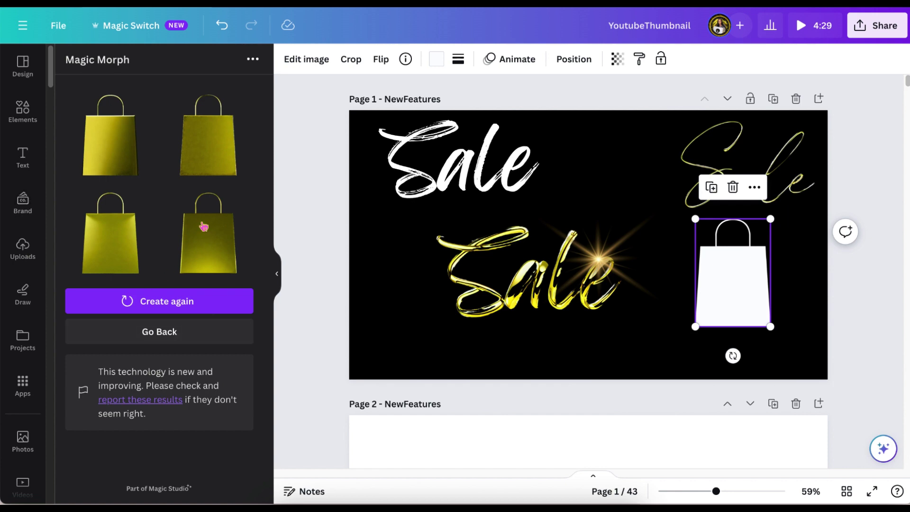
left_click(105, 164)
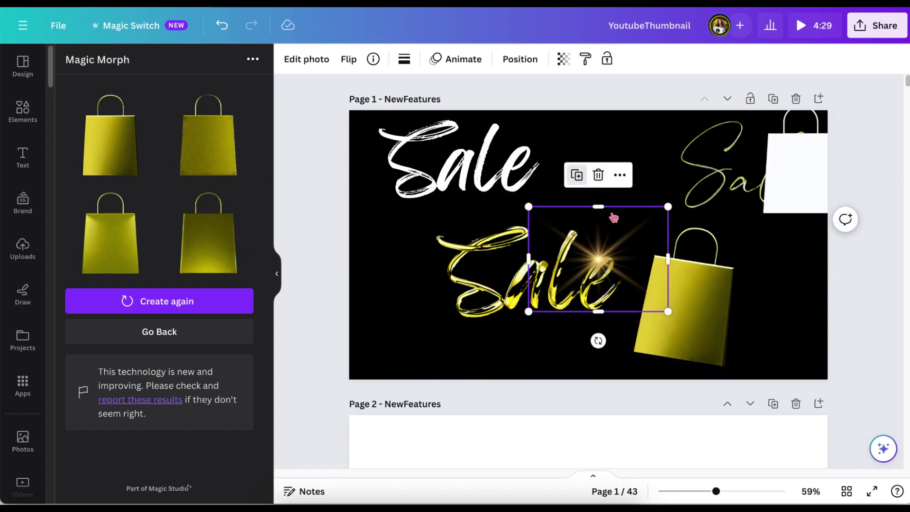
Duplicate the gold starburst, shrink the copy, and place it on the gold shopping bag's handle.
left_click(577, 175)
left_click_drag(642, 271, 771, 282)
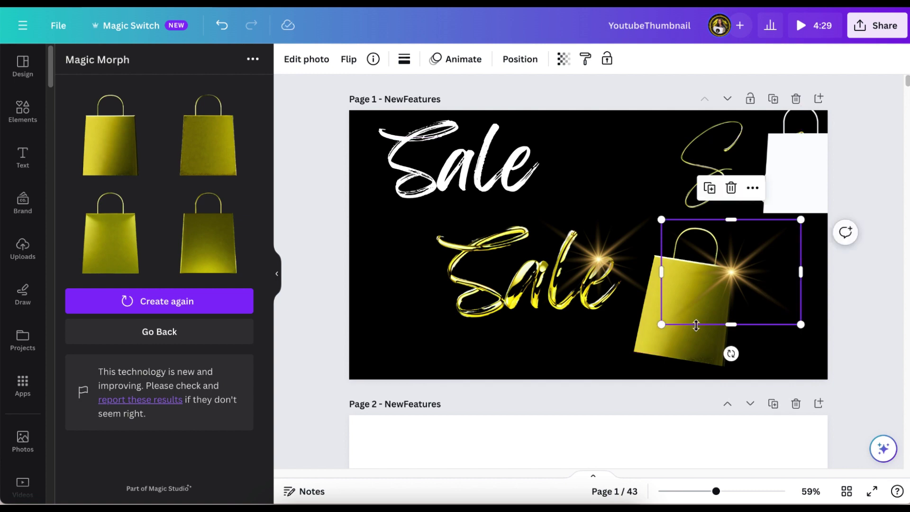
left_click_drag(662, 325, 702, 232)
left_click(785, 285)
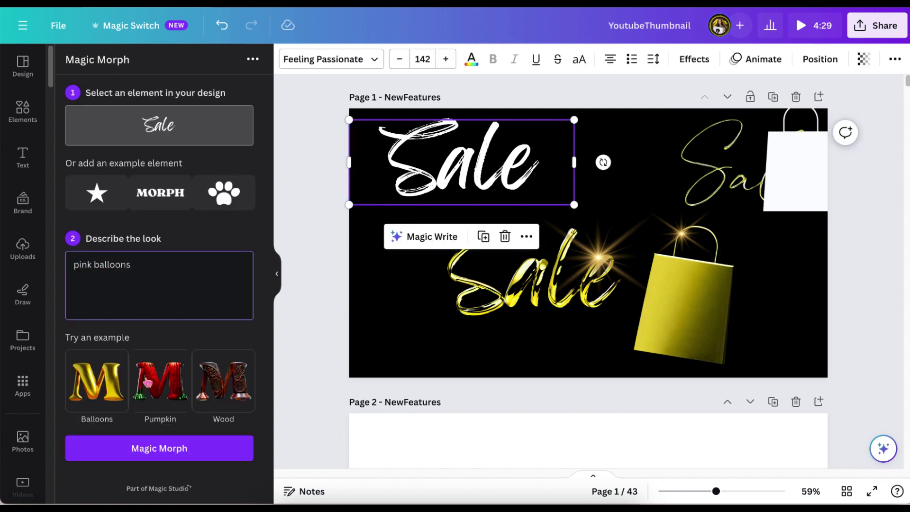
Morph the white "Sale" text in Magic Morph with the description "pink balloons", add the first result, and enlarge it in the page's lower area.
left_click(164, 453)
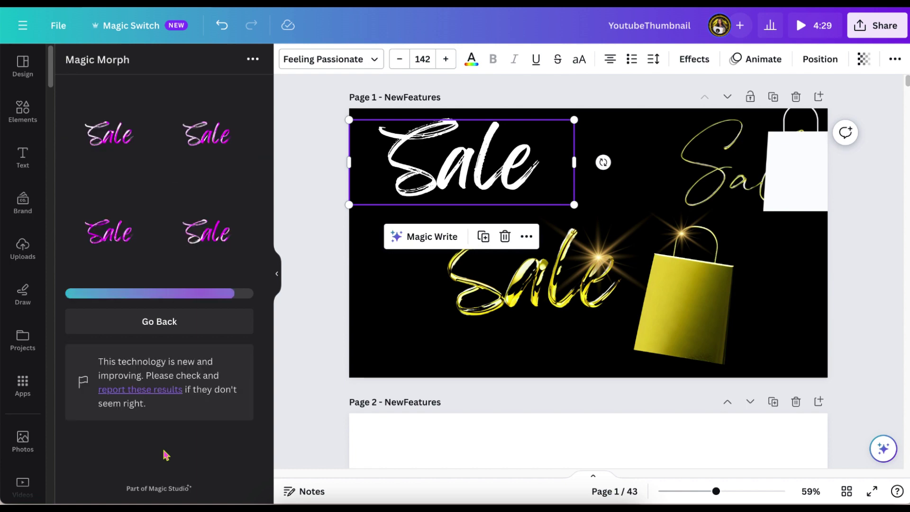
left_click(116, 148)
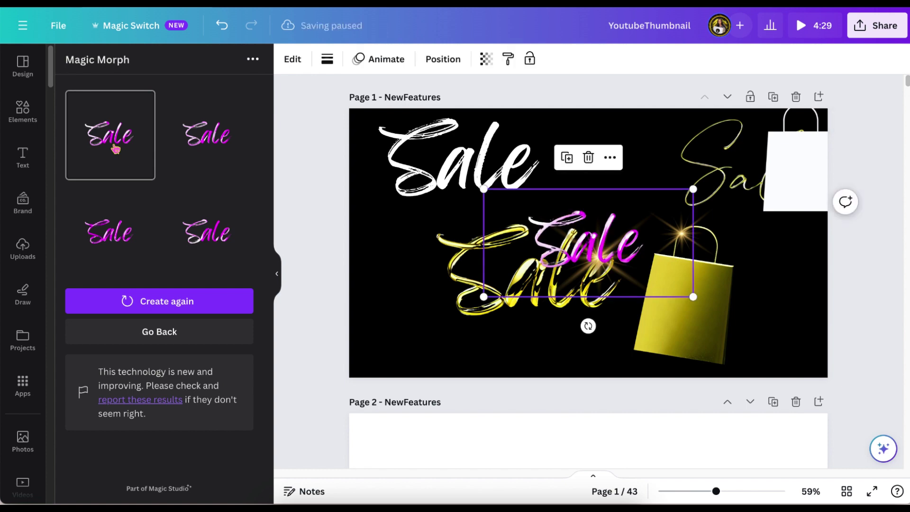
left_click_drag(621, 232, 453, 326)
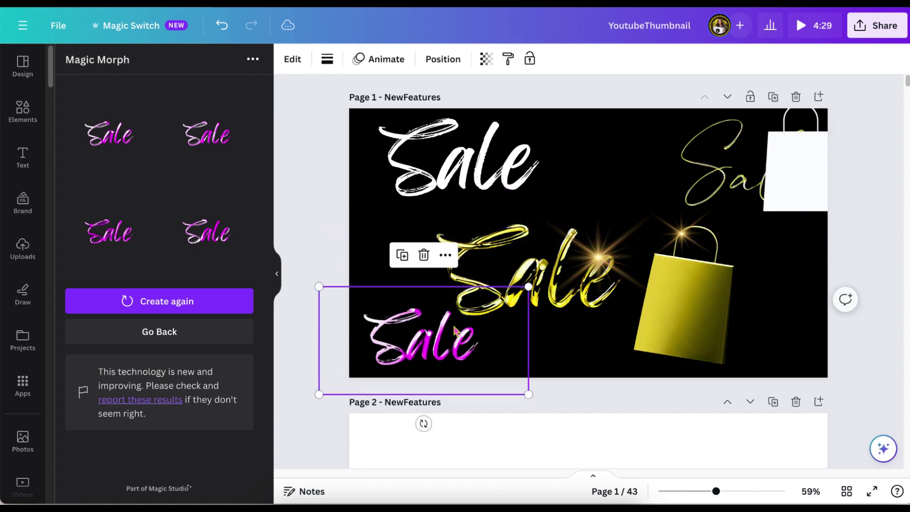
left_click_drag(528, 287, 677, 226)
scroll(677, 226, "up", 5)
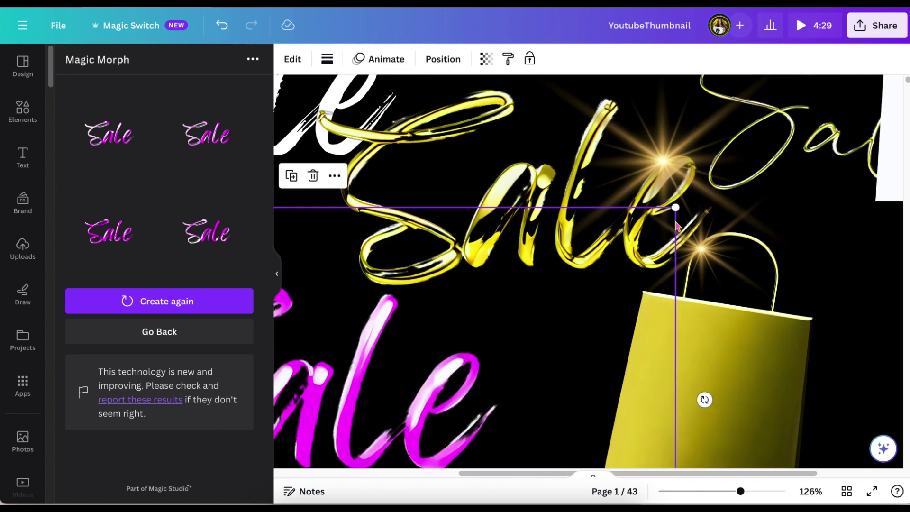
scroll(678, 226, "left", 4)
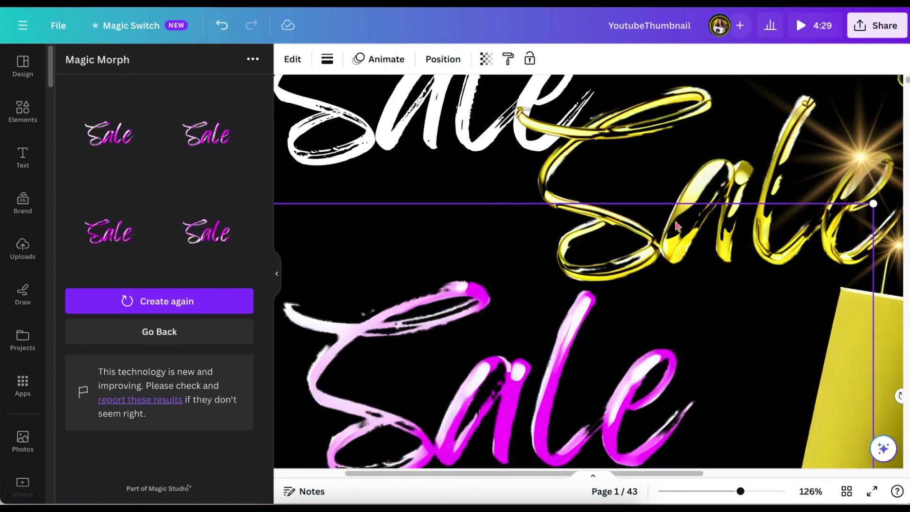
scroll(677, 225, "down", 2)
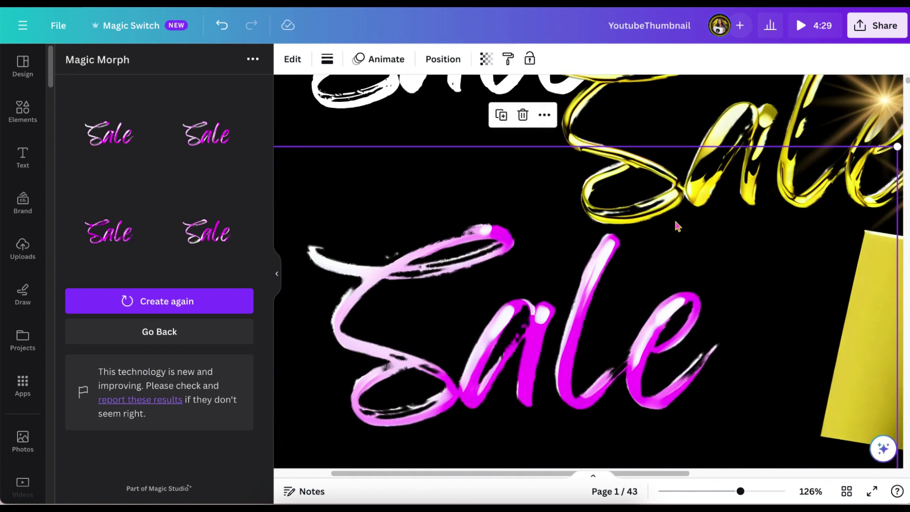
scroll(677, 226, "down", 4)
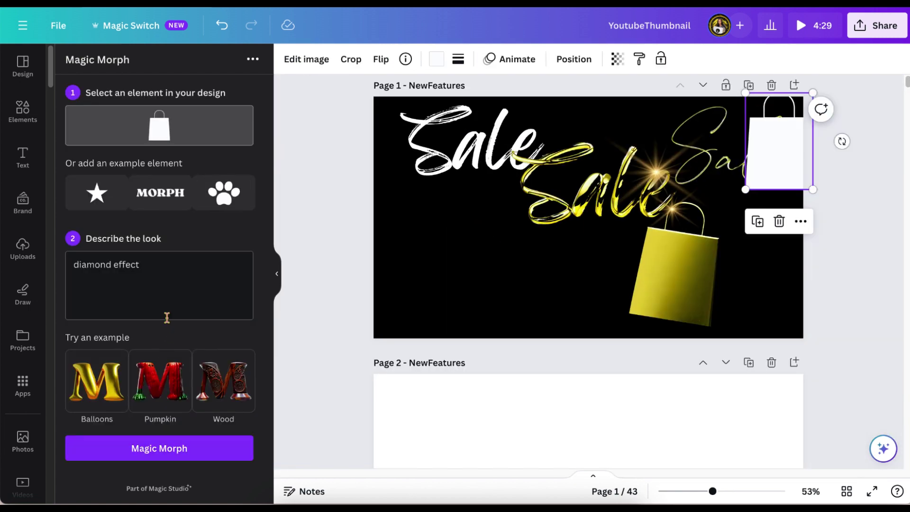
Morph the white shopping bag in Magic Morph with the description "diamond effect" and add the faceted blue result to the page.
left_click(158, 451)
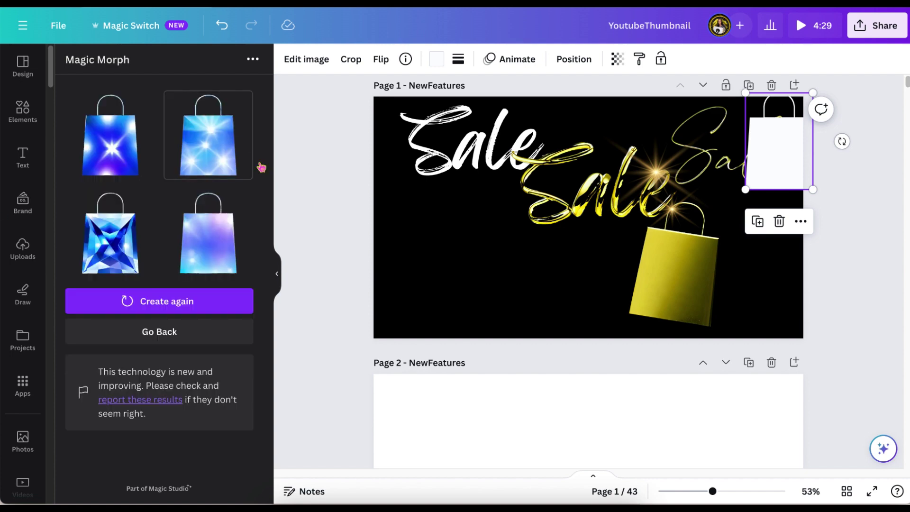
left_click(99, 270)
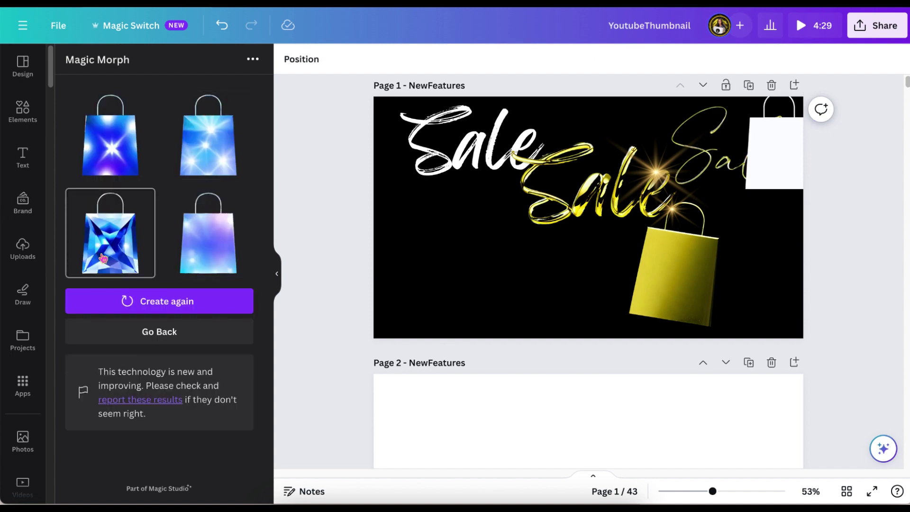
Add the recently used white starburst, shrink it, and place sparkles over the corners and edges of the blue diamond bag.
left_click(23, 111)
left_click(223, 116)
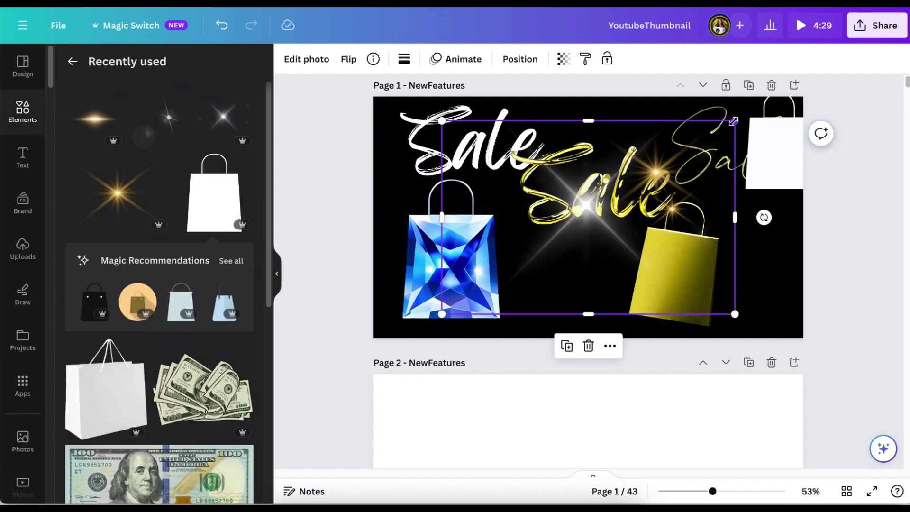
left_click_drag(735, 315, 581, 231)
left_click_drag(530, 178, 516, 301)
left_click(592, 283)
scroll(624, 333, "up", 5, "ctrl")
scroll(624, 333, "up", 2)
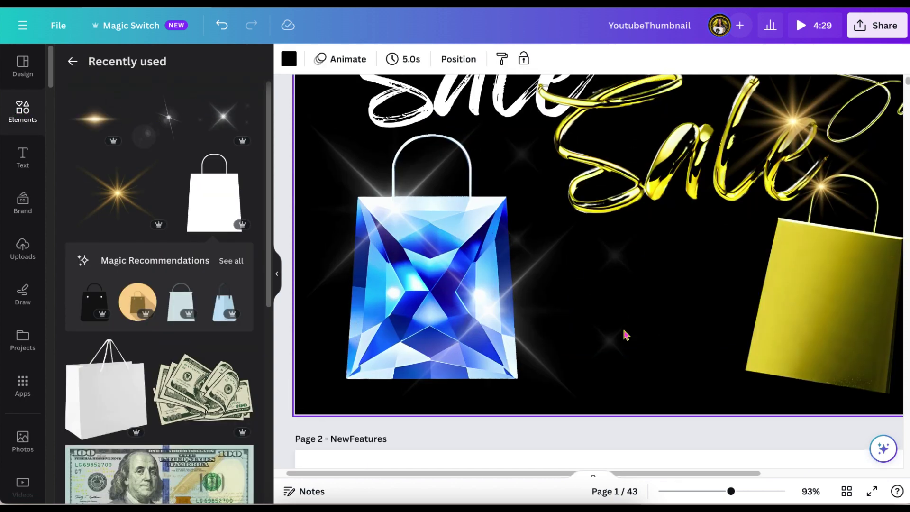
scroll(624, 334, "up", 1)
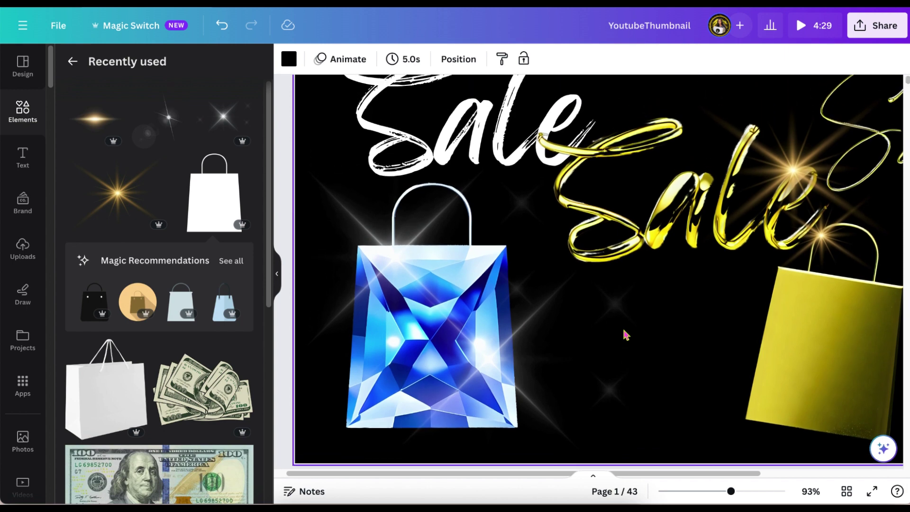
scroll(624, 333, "right", 2)
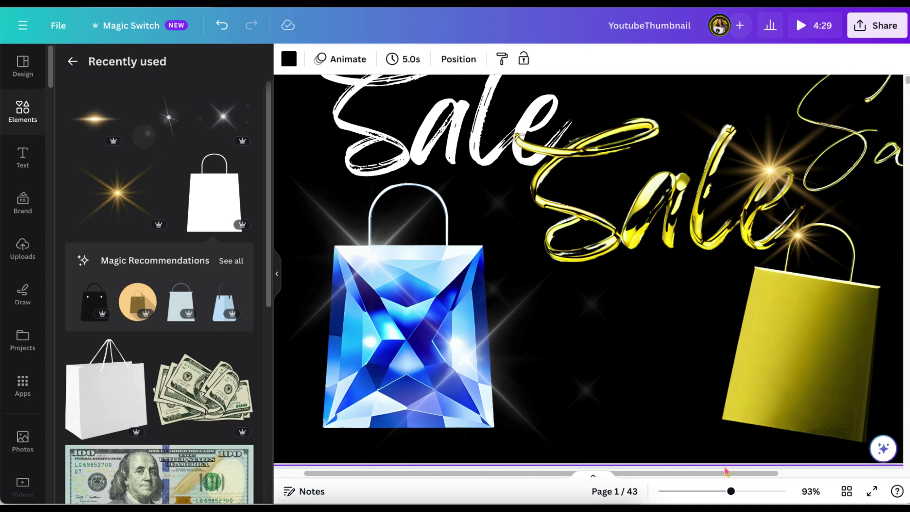
Place a tilted white sparkle over the "a" of the brush-style gold "Sale" graphic.
left_click_drag(730, 493, 713, 493)
left_click(446, 353)
left_click_drag(446, 353, 569, 246)
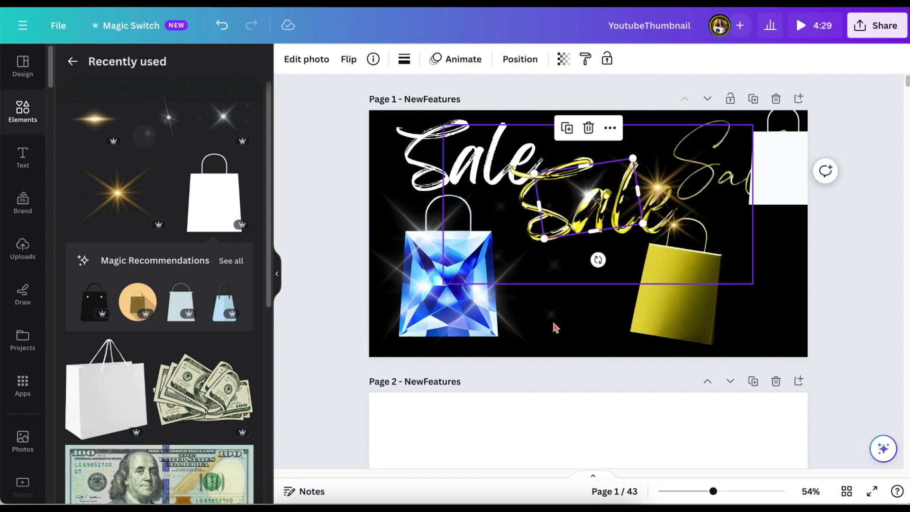
Move the gold bag with its starburst to the page's right edge, and replace the gold starburst over the "e" with a tilted white sparkle.
left_click_drag(679, 307, 788, 308)
left_click(686, 202)
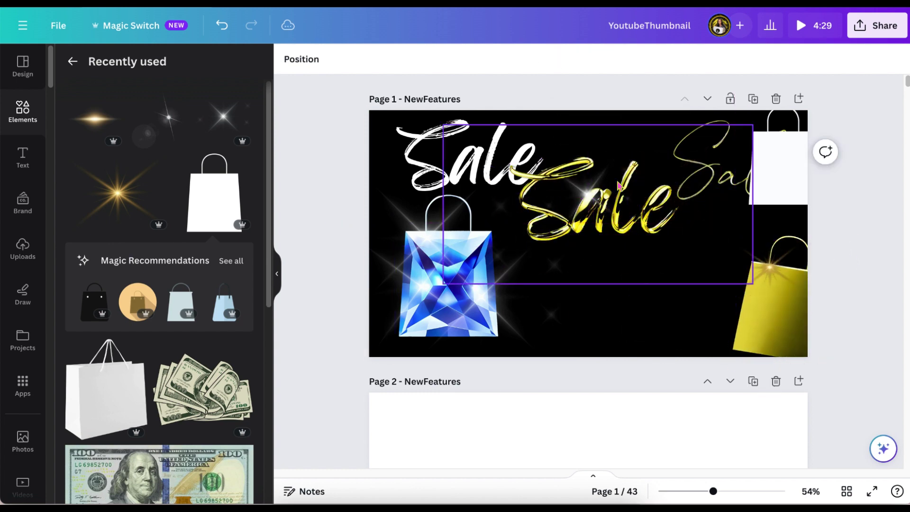
left_click_drag(686, 203, 672, 216)
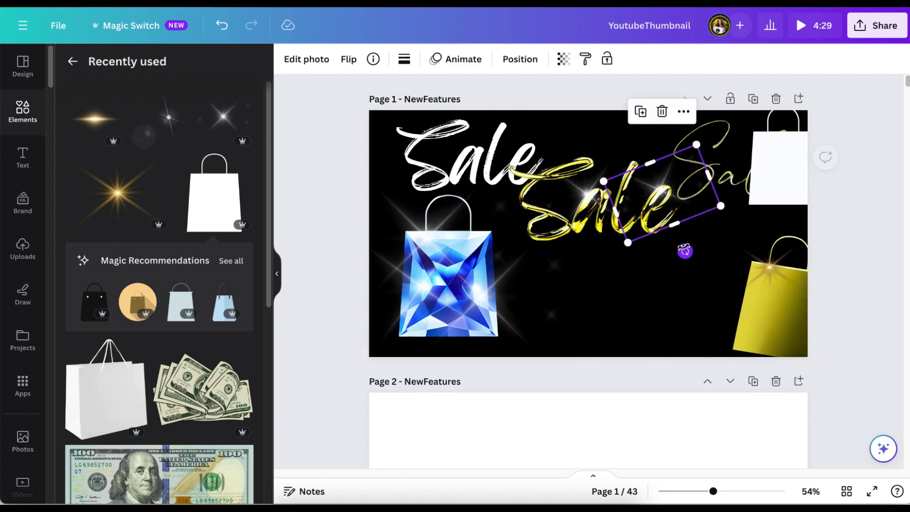
Delete the white shopping bag and reposition the gold starburst on the gold bag's handle.
left_click(593, 294)
left_click(783, 156)
left_click(783, 237)
left_click_drag(772, 268, 781, 249)
left_click(735, 183)
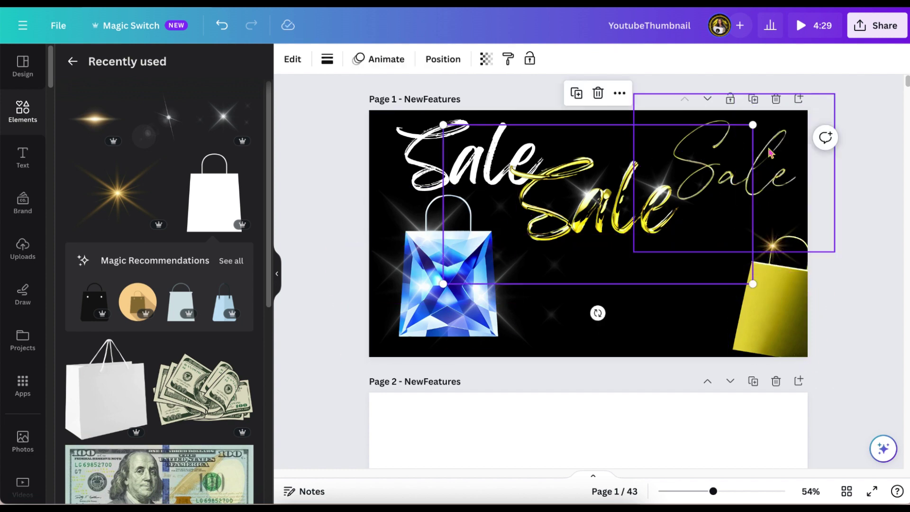
Delete the thin gold "Sale" graphic and the original white "Sale" text from the page.
left_click(773, 164)
key("Delete")
left_click(448, 159)
key("Delete")
left_click_drag(713, 491, 728, 495)
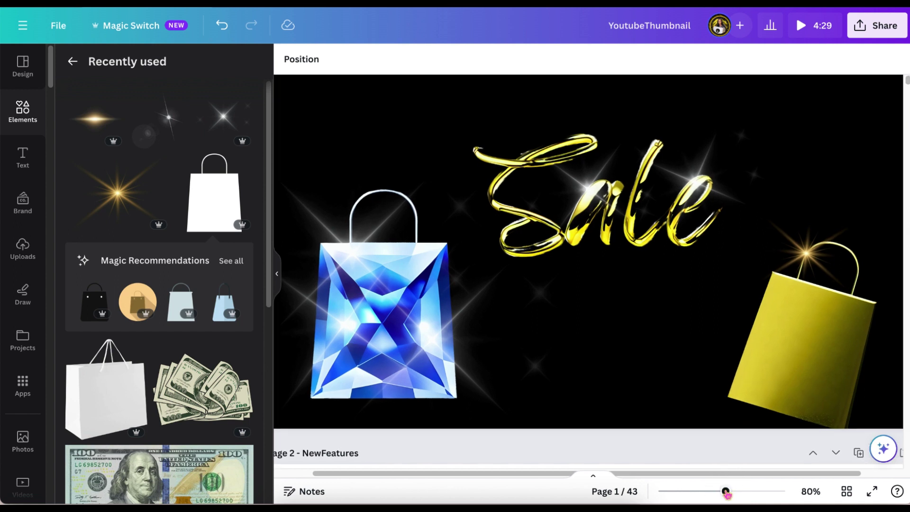